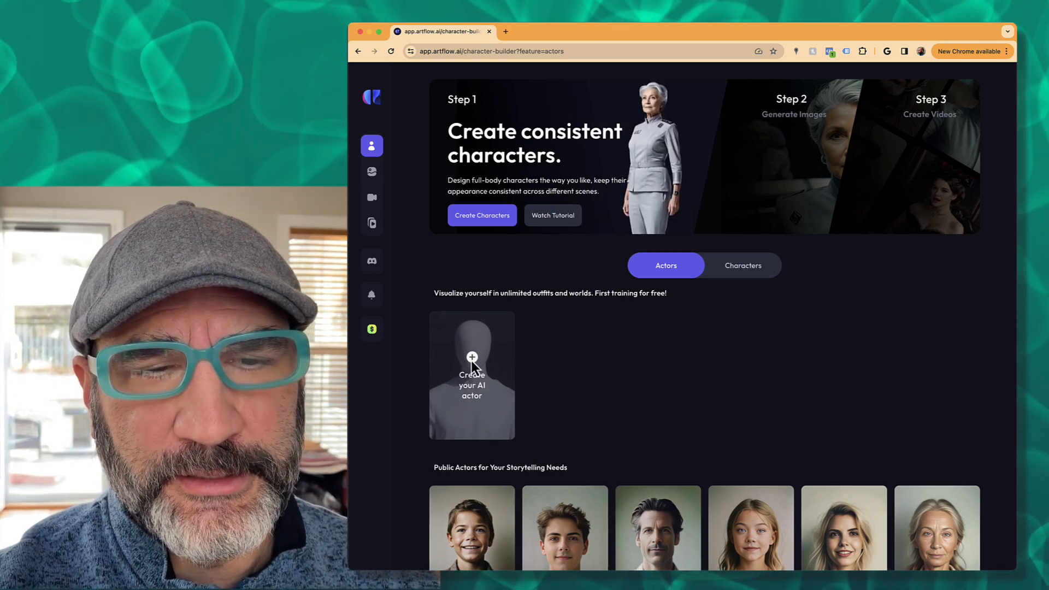
- Sign up for an Artflow account, then return to the Character Builder's Actors page
{"action": "left_click", "coordinate": [472, 360]}
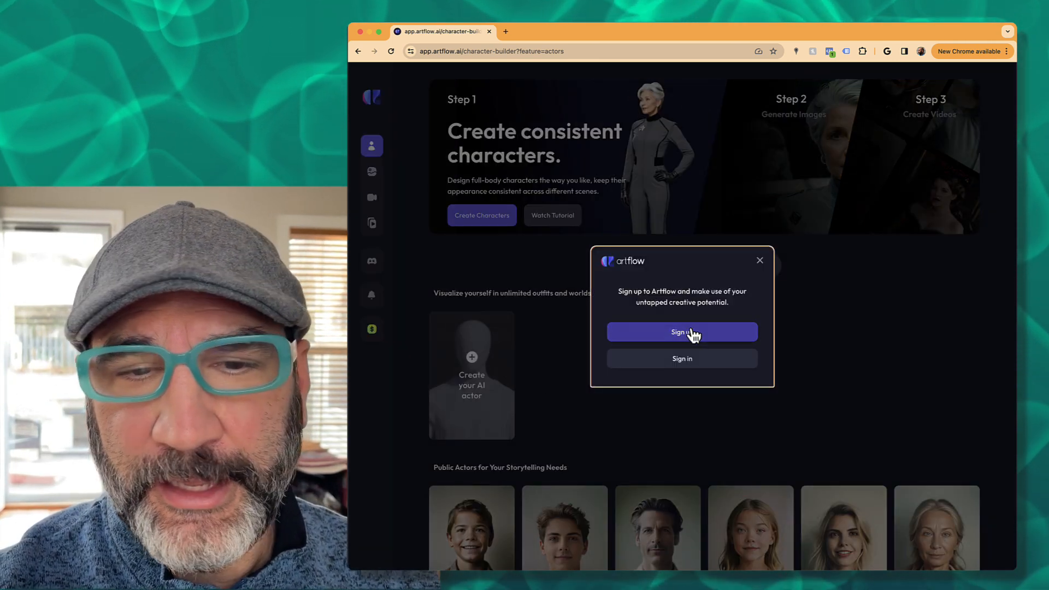
{"action": "left_click", "coordinate": [693, 335]}
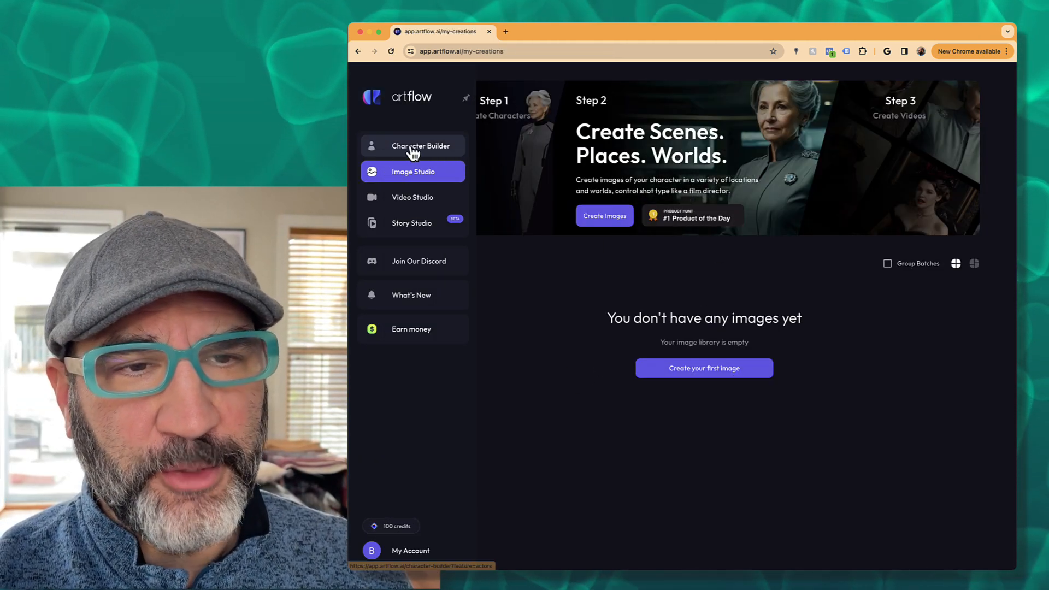
{"action": "left_click", "coordinate": [412, 151]}
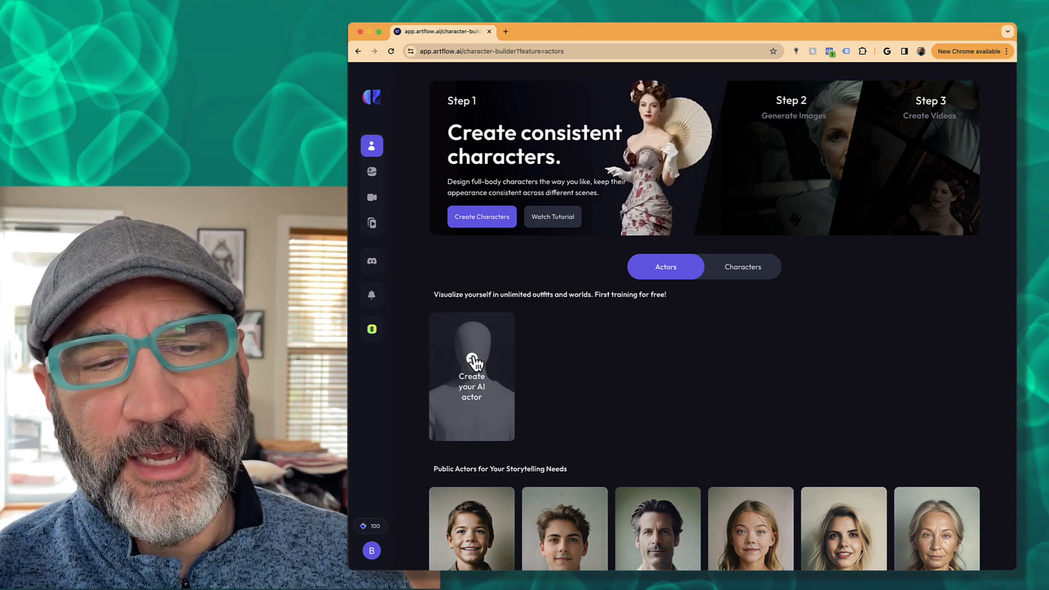
- Start a new AI actor from photos as an adult male and enter the actor's name
{"action": "left_click", "coordinate": [473, 361]}
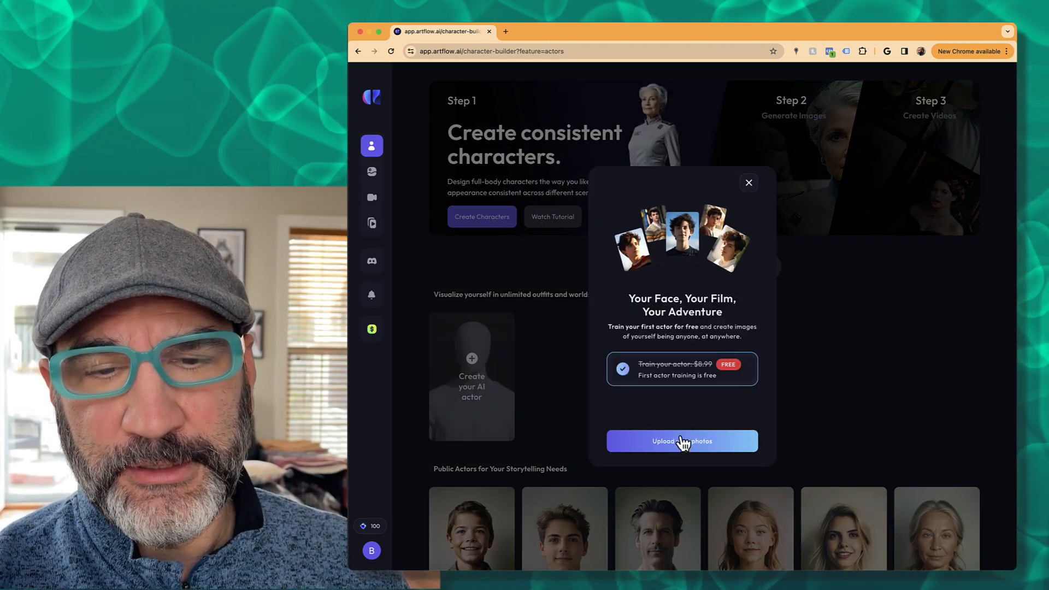
{"action": "left_click", "coordinate": [682, 442]}
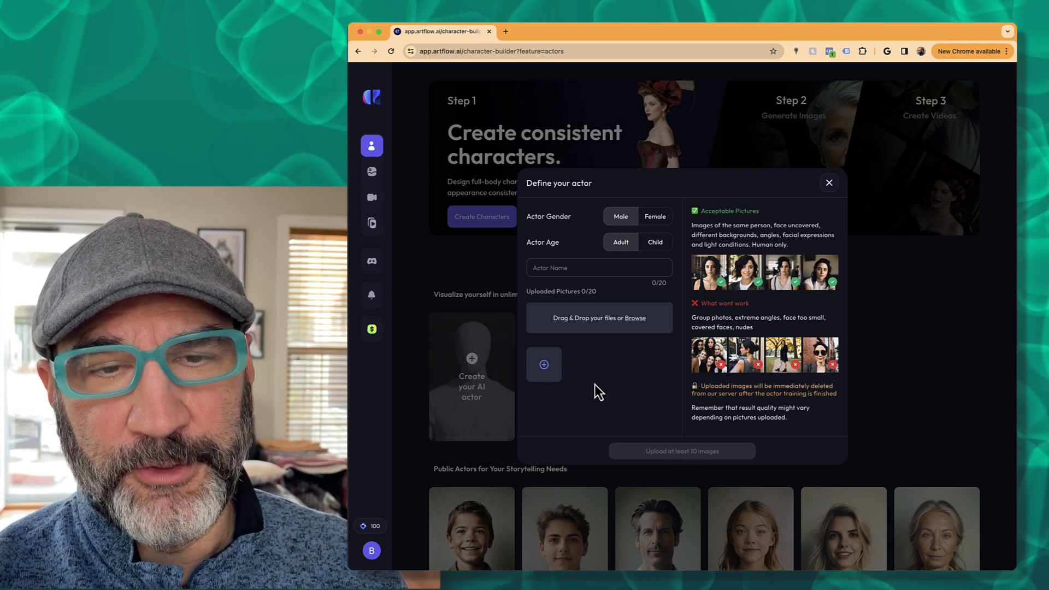
{"action": "left_click", "coordinate": [544, 266]}
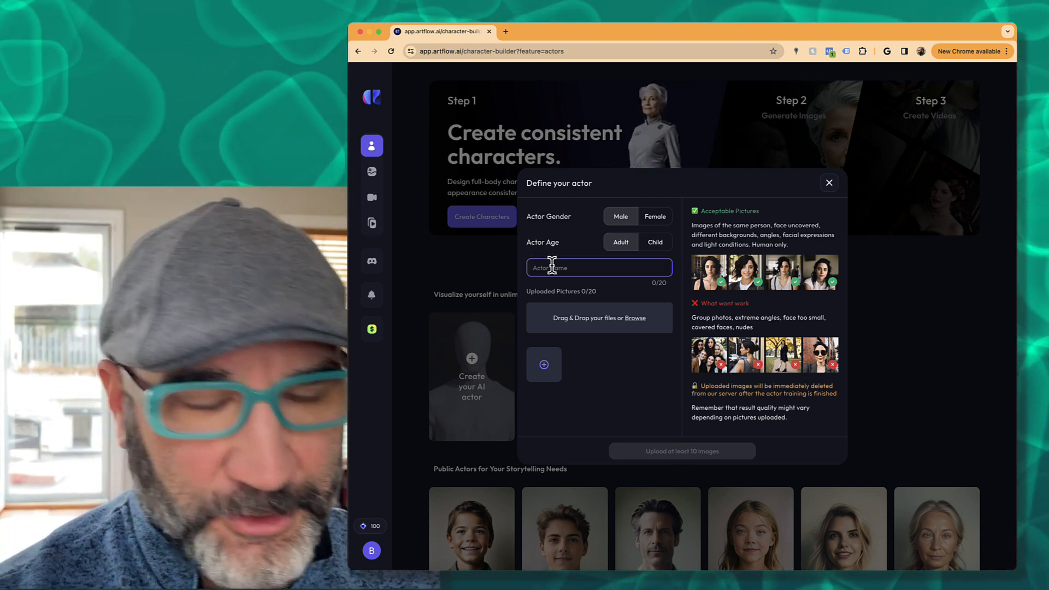
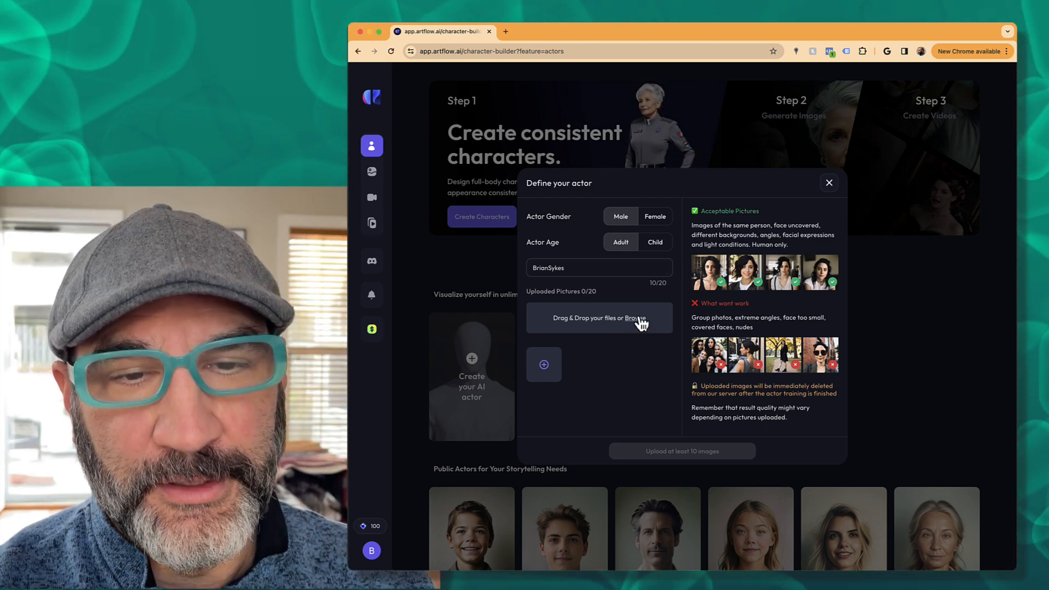
{"action": "left_click", "coordinate": [637, 320]}
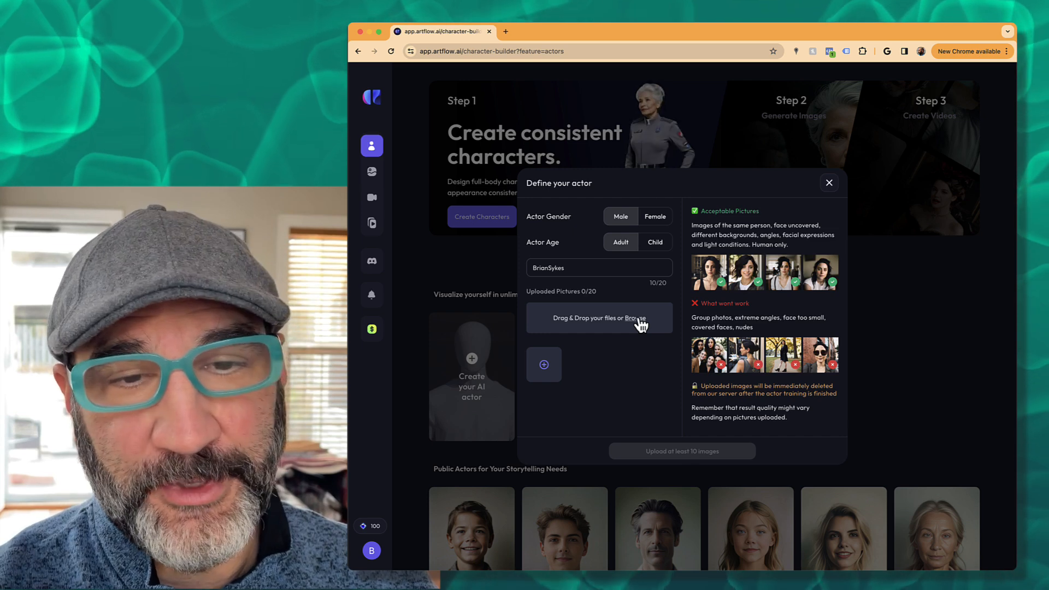
- Upload the 22 training photos and start training the new actor
{"action": "left_click", "coordinate": [643, 328]}
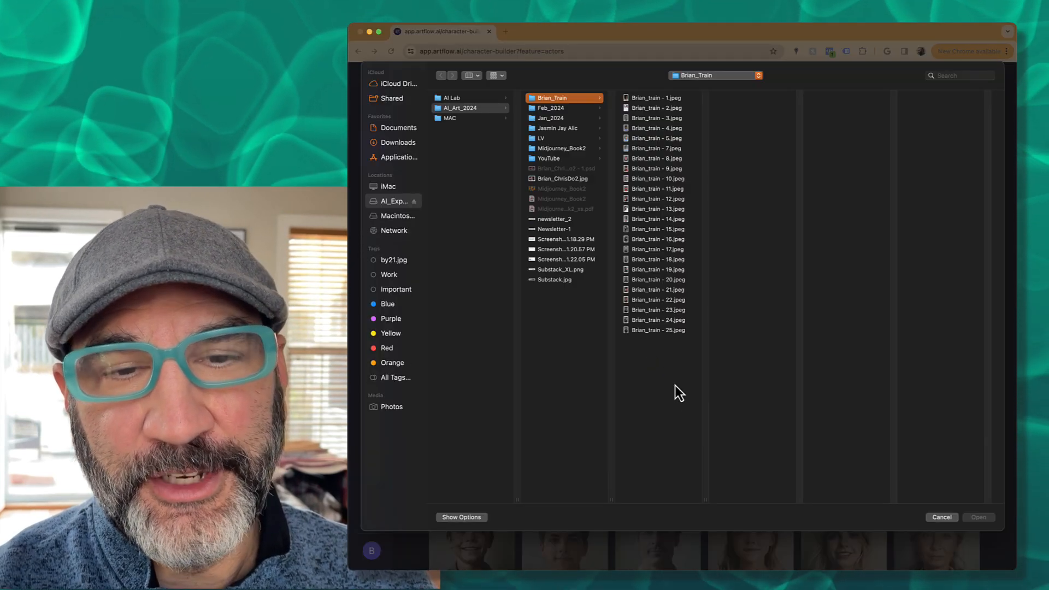
{"action": "left_click", "coordinate": [647, 100]}
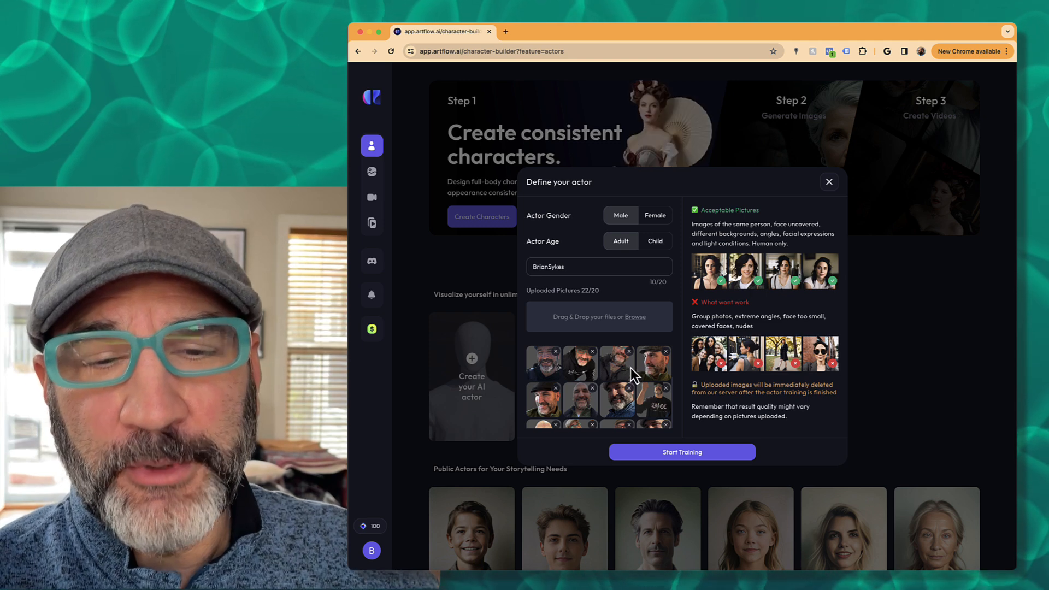
{"action": "scroll", "coordinate": [630, 368], "scroll_direction": "down", "scroll_amount": 4}
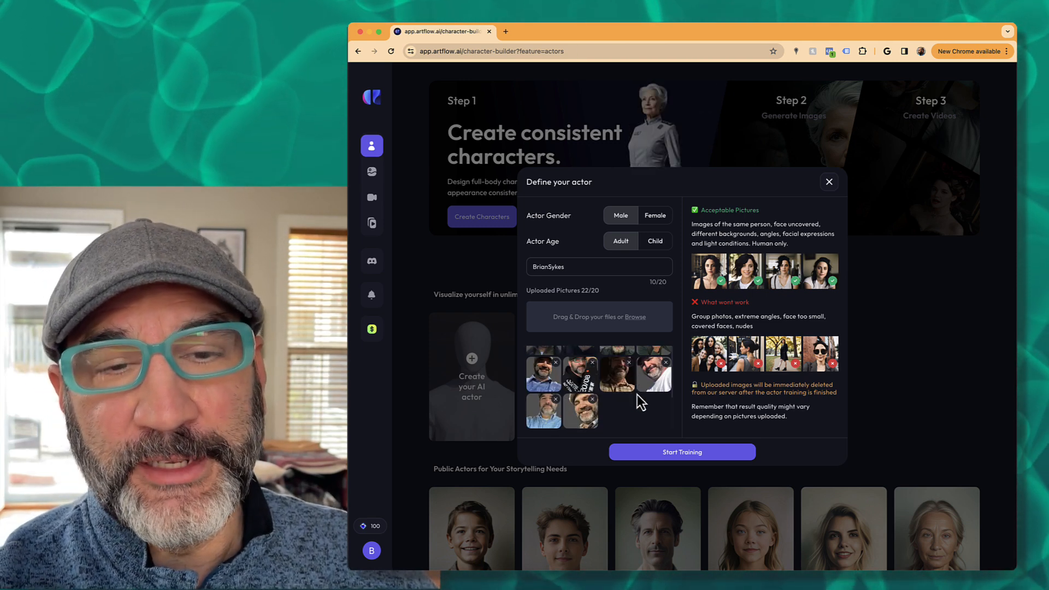
{"action": "left_click", "coordinate": [680, 455]}
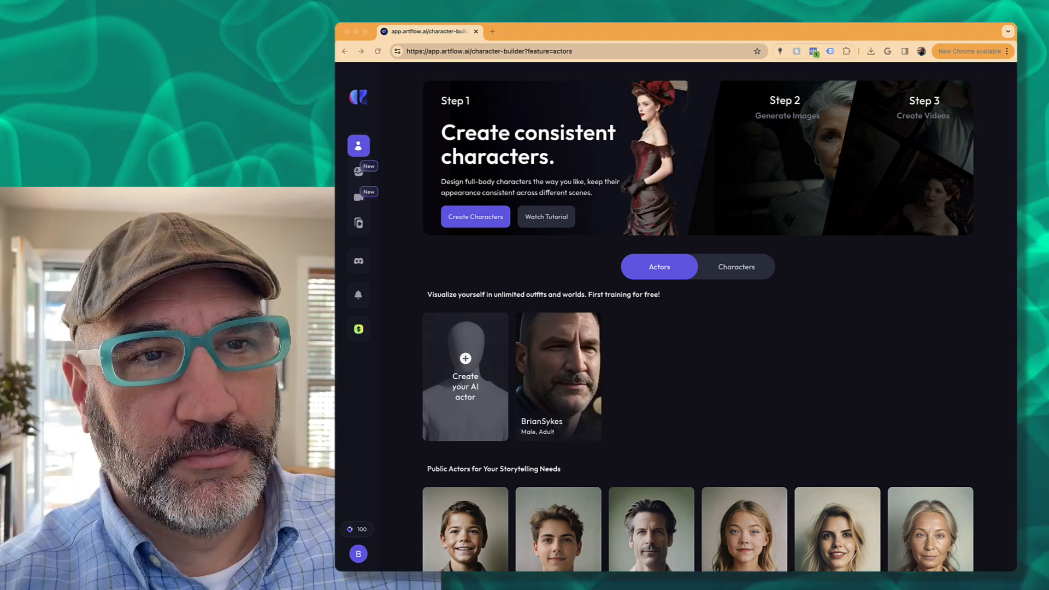
- Wait for training to finish until the male adult actor card shows its generated portrait
{"action": "left_click_drag", "start_coordinate": [407, 51], "coordinate": [471, 51]}
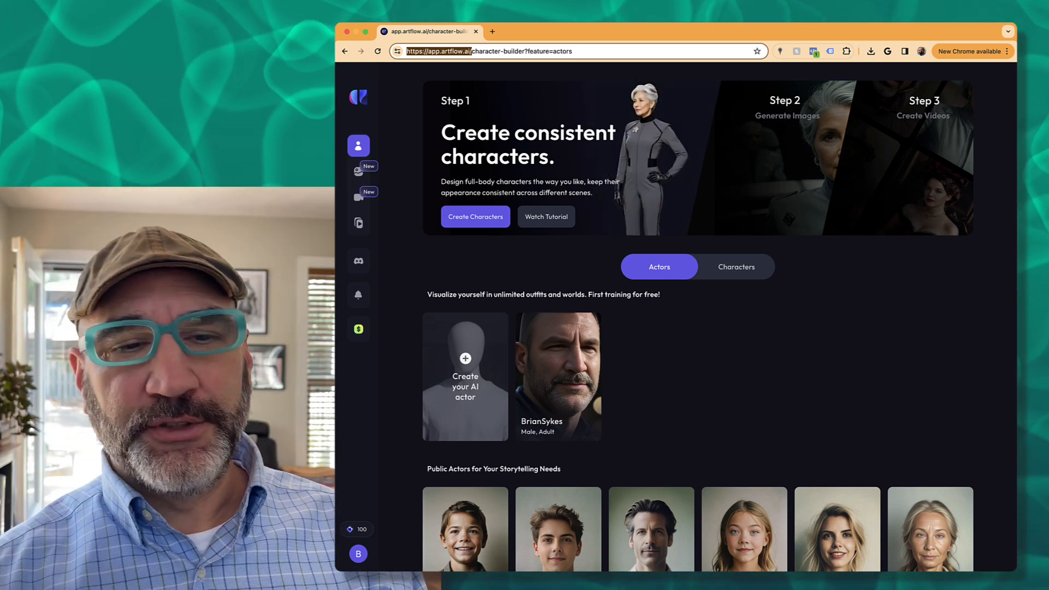
{"action": "mouse_move", "coordinate": [575, 389]}
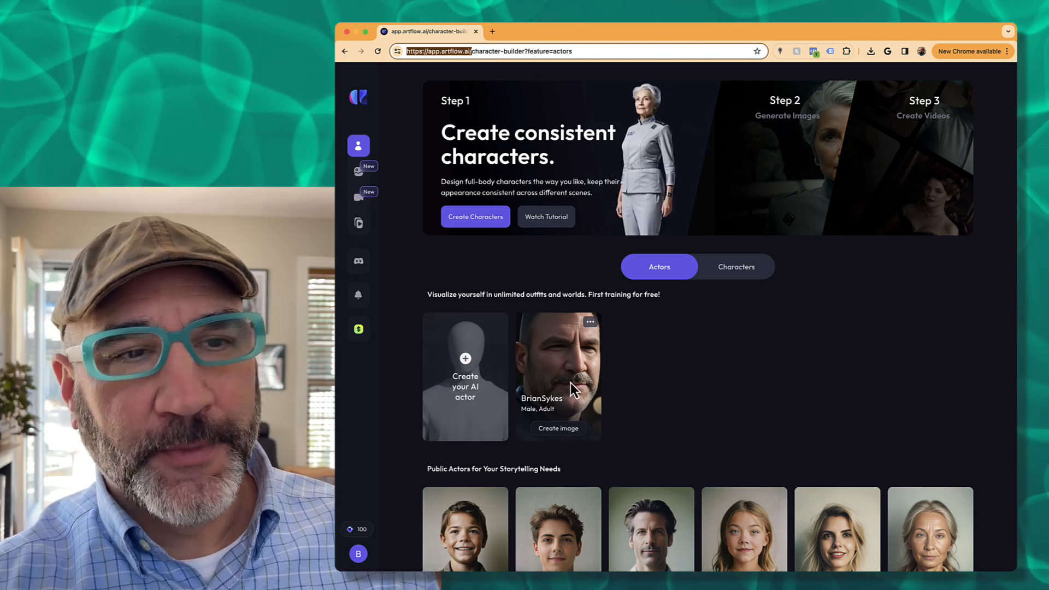
{"action": "mouse_move", "coordinate": [350, 123]}
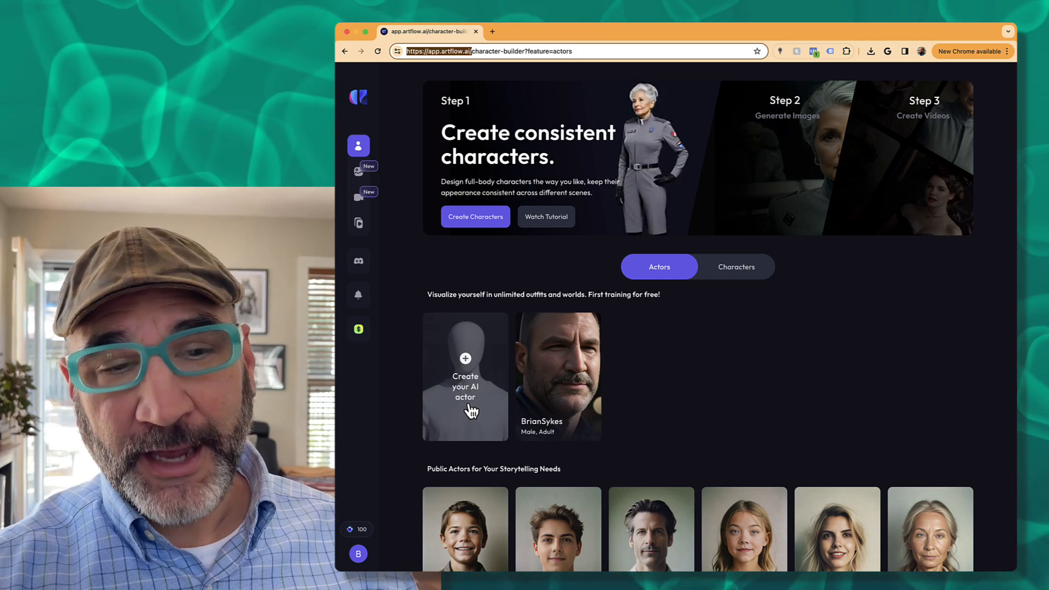
{"action": "mouse_move", "coordinate": [553, 333]}
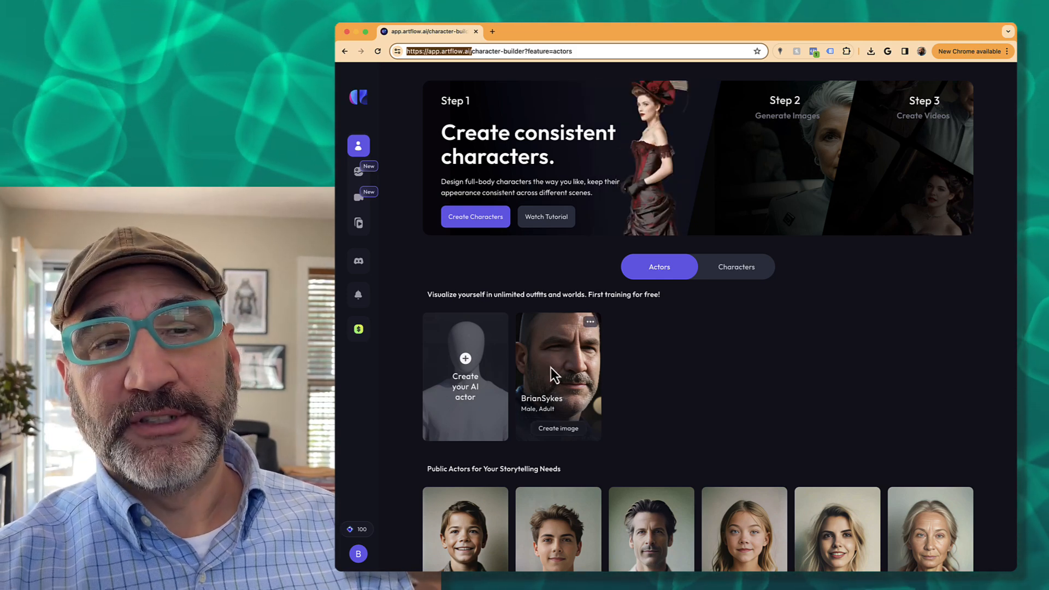
{"action": "left_click", "coordinate": [634, 359]}
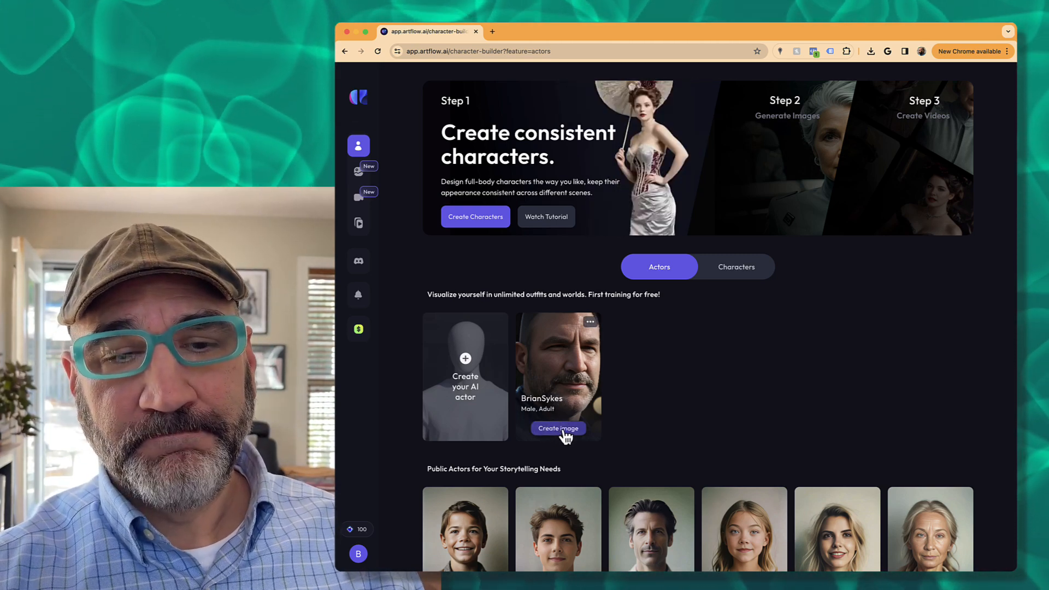
- Create an image of the trained actor, keeping General image type and 3:2 aspect ratio
{"action": "left_click", "coordinate": [564, 430]}
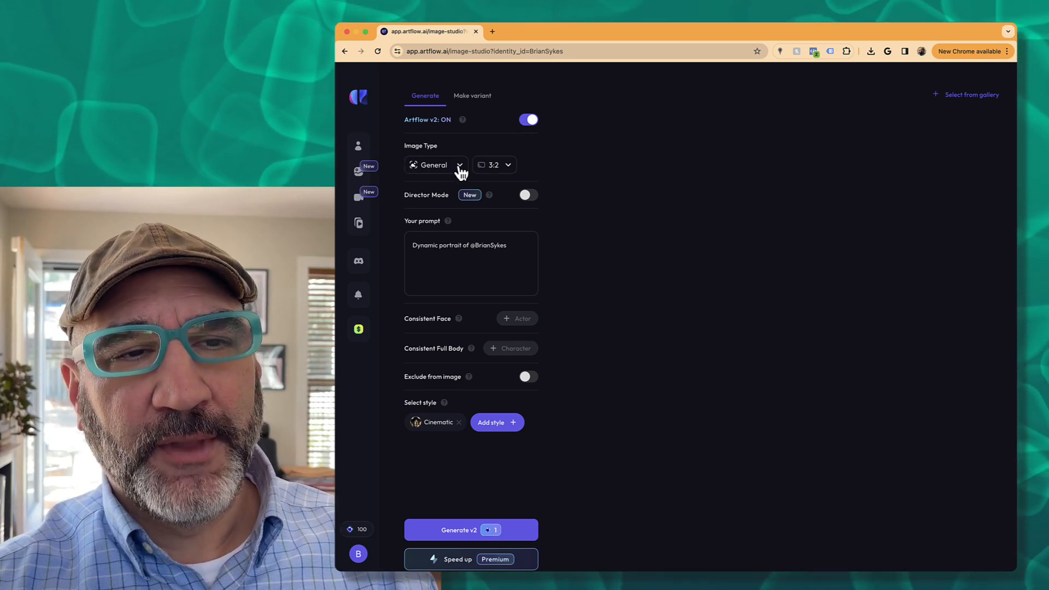
{"action": "left_click", "coordinate": [460, 168]}
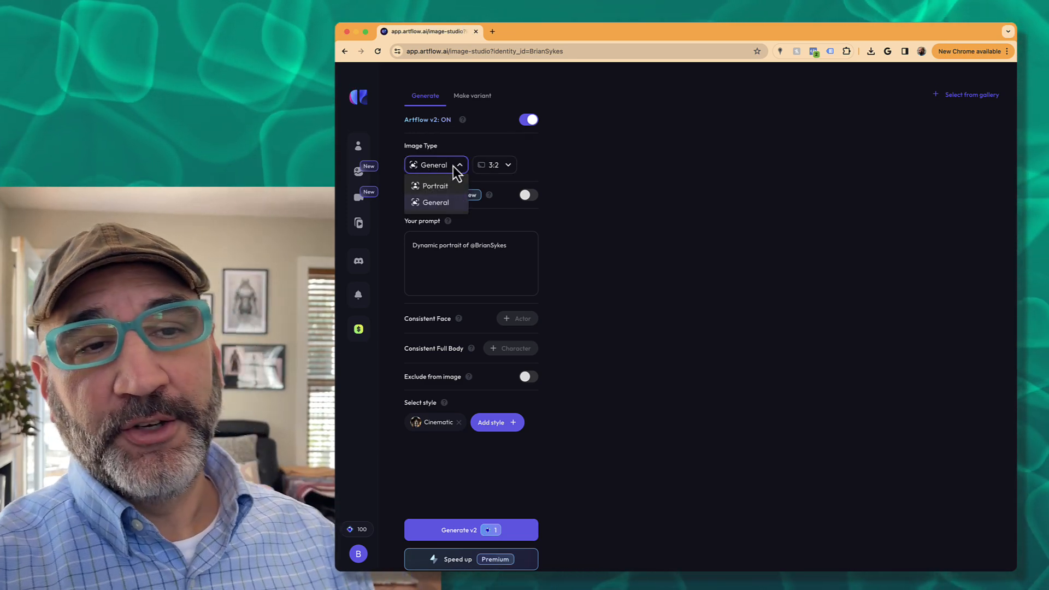
{"action": "mouse_move", "coordinate": [447, 205]}
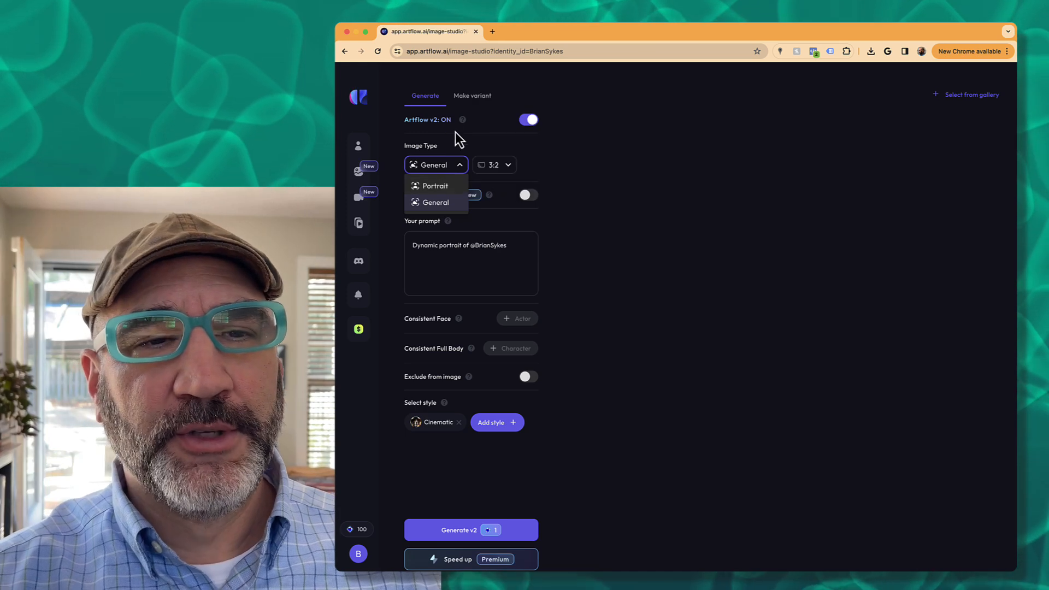
{"action": "left_click", "coordinate": [509, 166]}
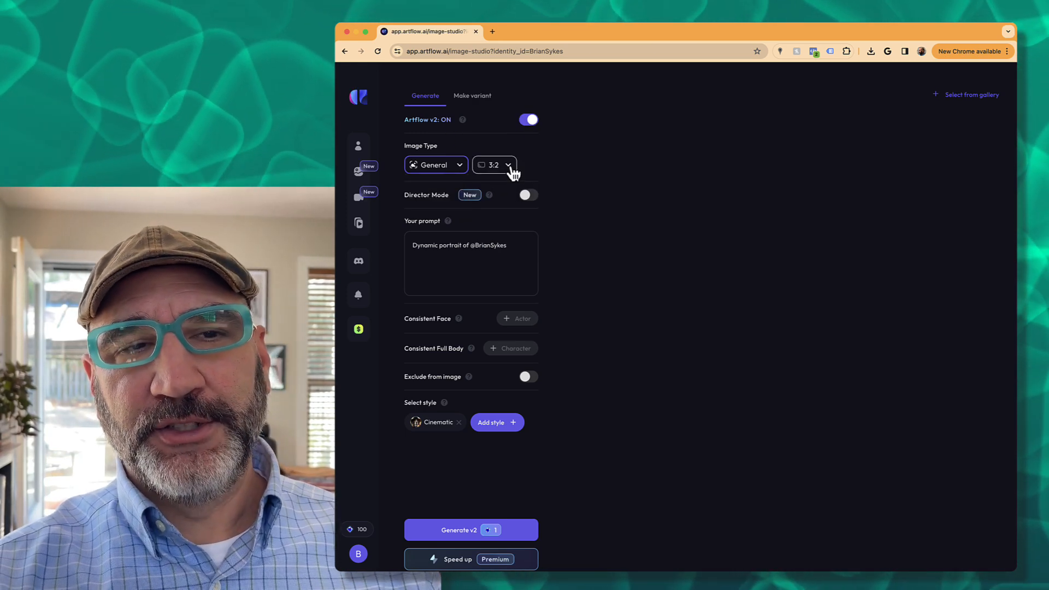
{"action": "left_click", "coordinate": [509, 166]}
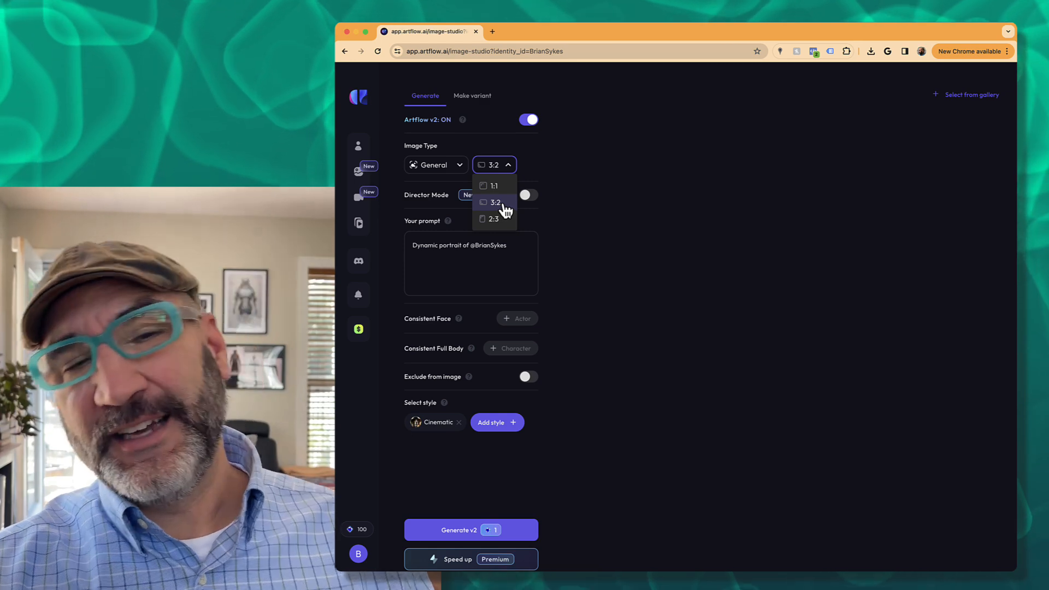
{"action": "left_click", "coordinate": [504, 203]}
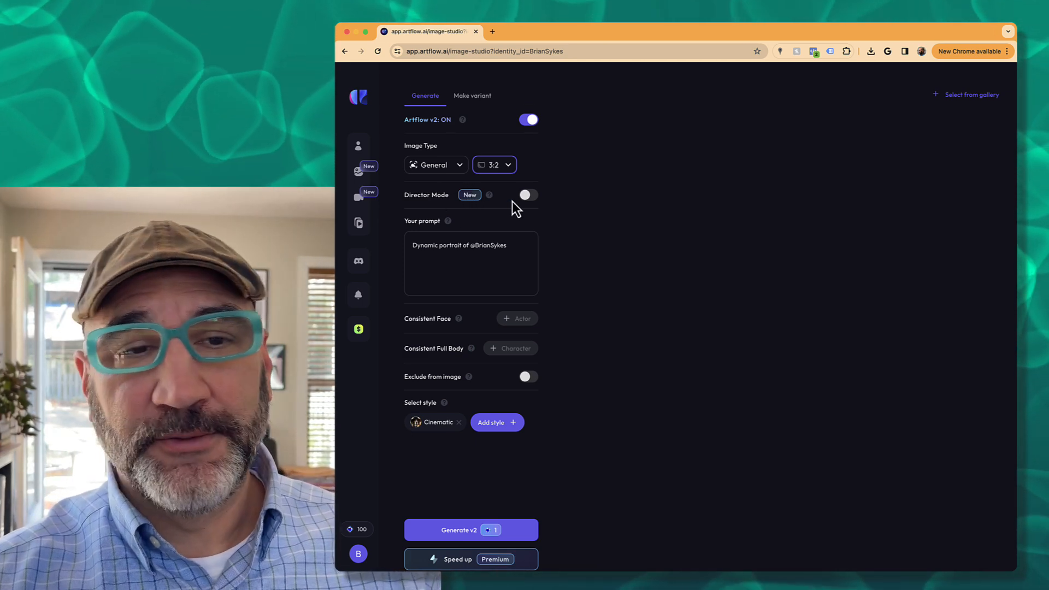
- Turn on Director Mode and reposition the figure, moving the shot slider to a mid shot
{"action": "left_click", "coordinate": [527, 197]}
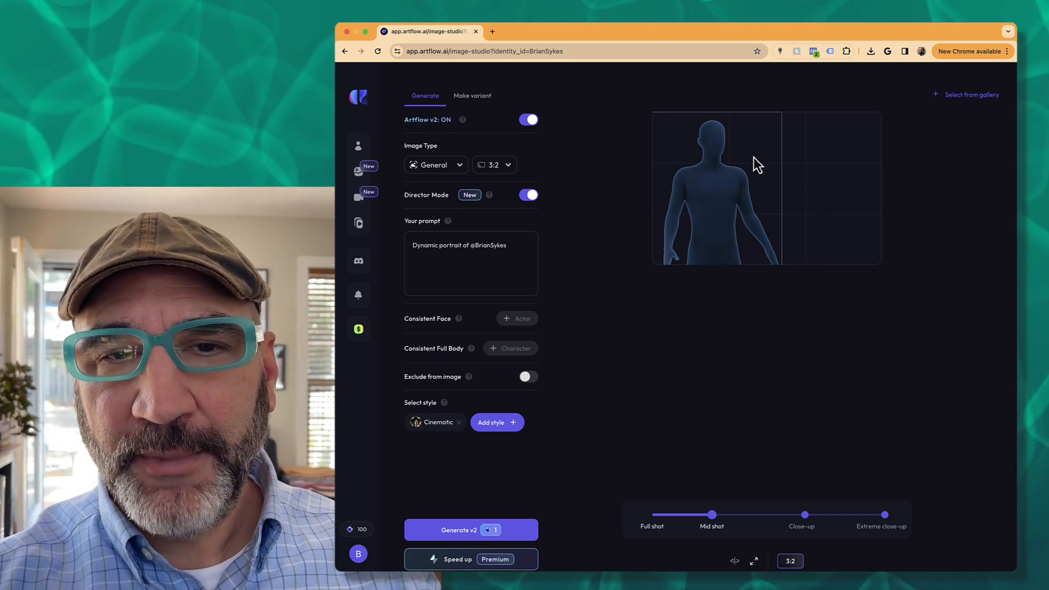
{"action": "left_click_drag", "start_coordinate": [745, 192], "coordinate": [693, 188]}
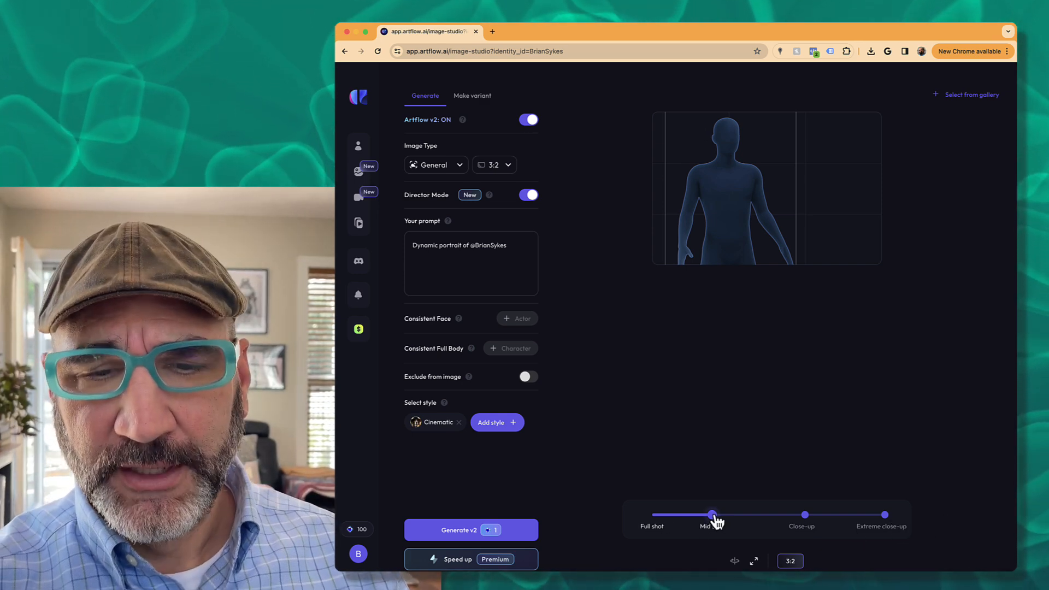
{"action": "left_click_drag", "start_coordinate": [714, 516], "coordinate": [642, 517]}
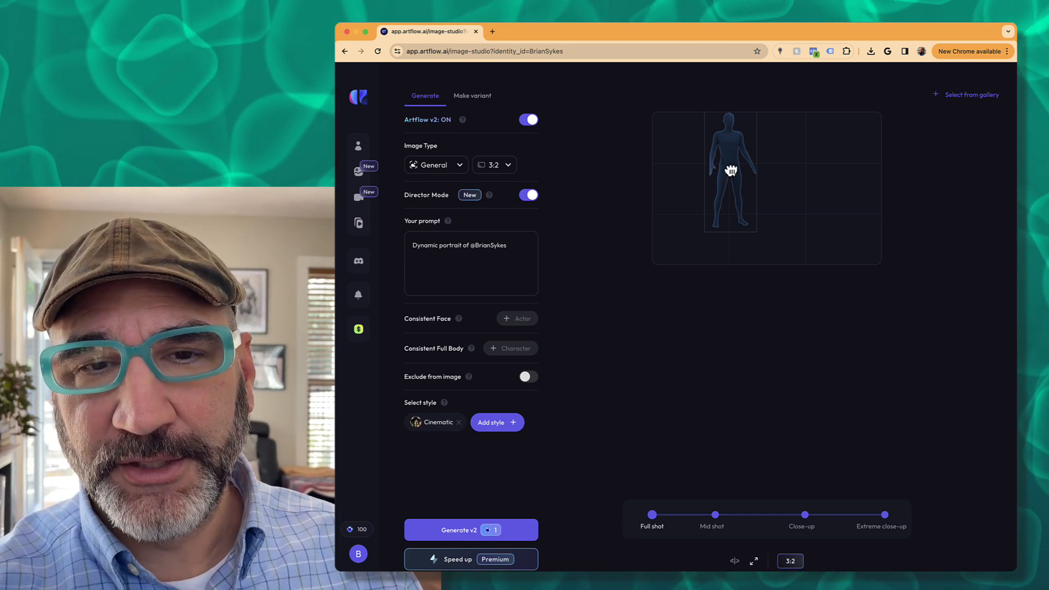
{"action": "left_click_drag", "start_coordinate": [731, 171], "coordinate": [728, 176]}
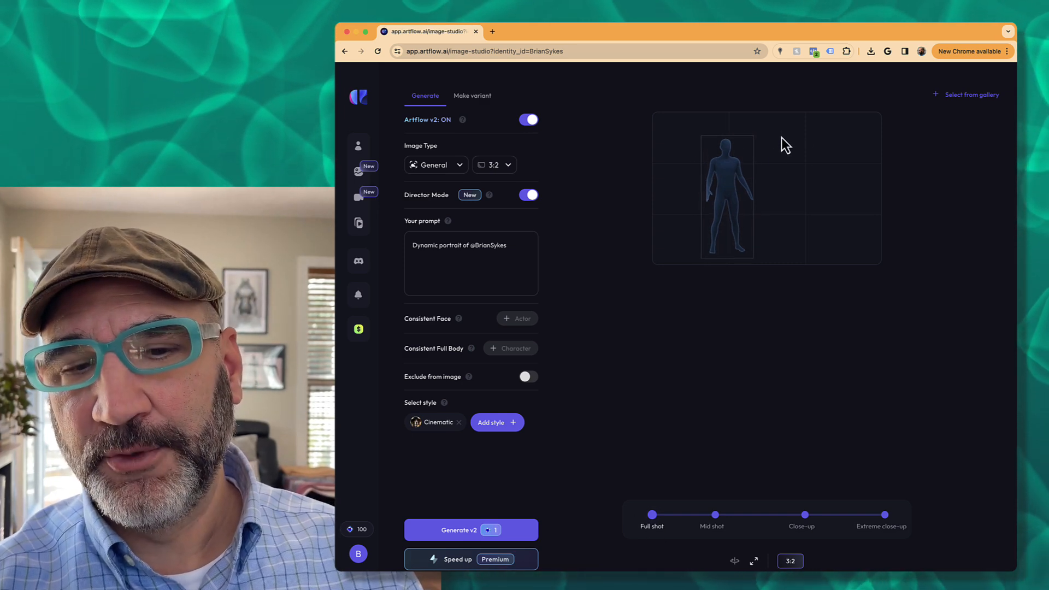
{"action": "left_click_drag", "start_coordinate": [653, 516], "coordinate": [663, 516]}
{"action": "left_click_drag", "start_coordinate": [732, 224], "coordinate": [736, 200]}
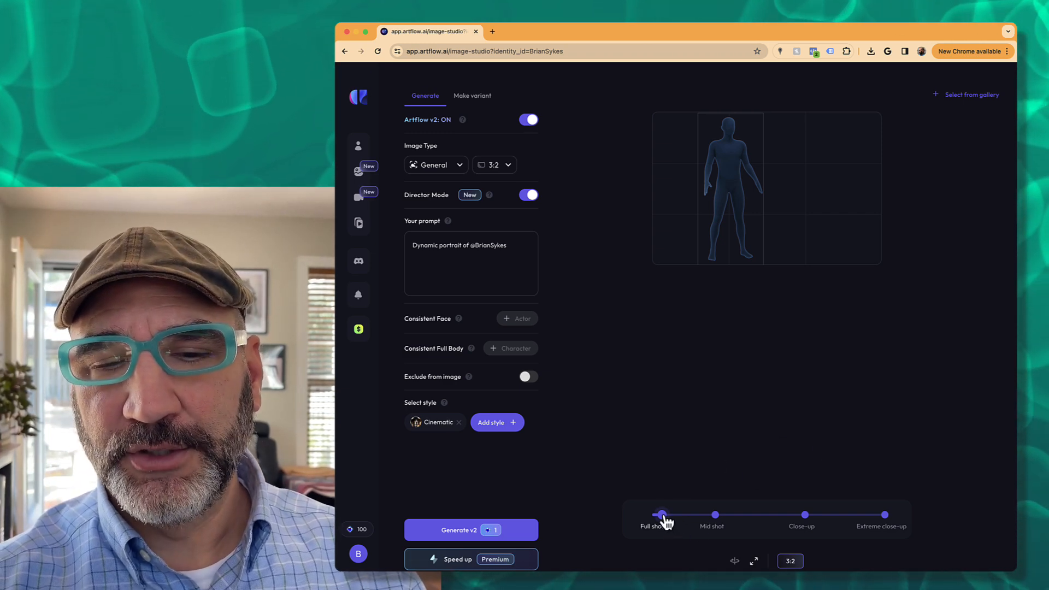
{"action": "left_click_drag", "start_coordinate": [664, 519], "coordinate": [937, 522]}
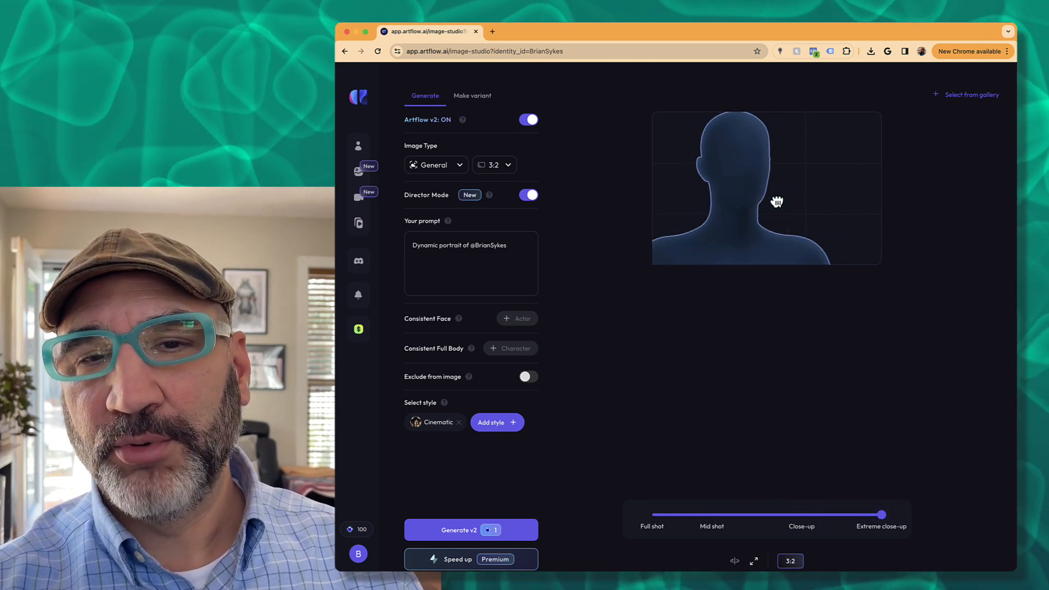
{"action": "left_click_drag", "start_coordinate": [777, 202], "coordinate": [797, 234]}
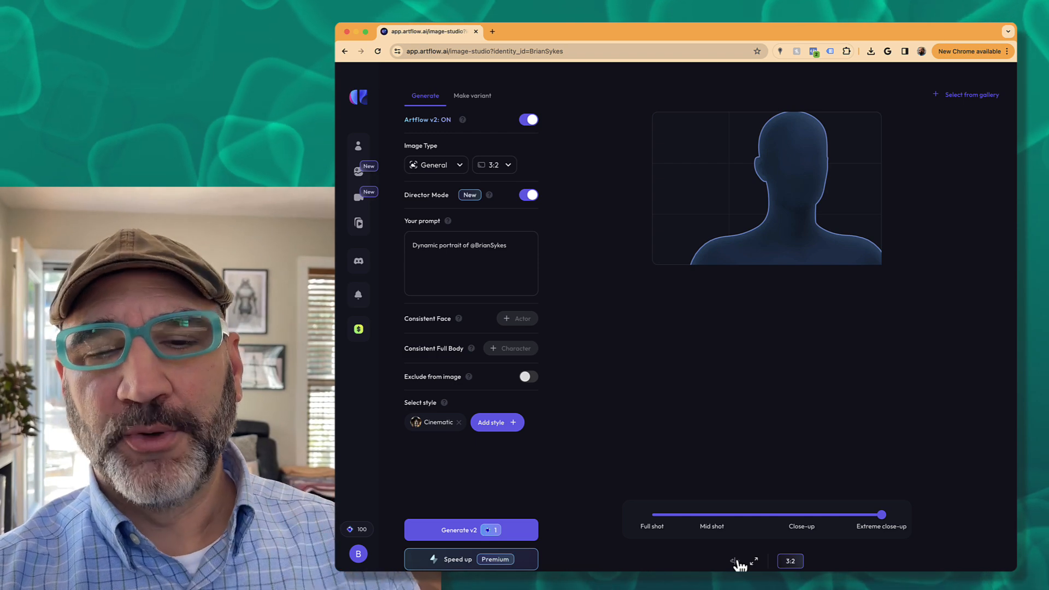
- Try three-quarter, front and side head angles, then switch to a centred full shot
{"action": "left_click", "coordinate": [736, 562]}
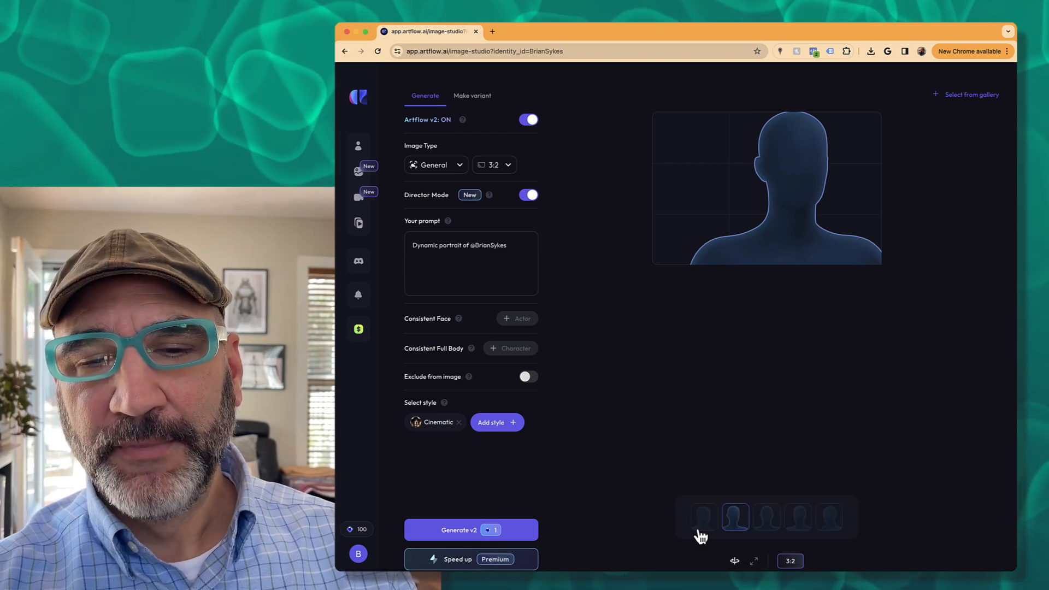
{"action": "left_click", "coordinate": [703, 528]}
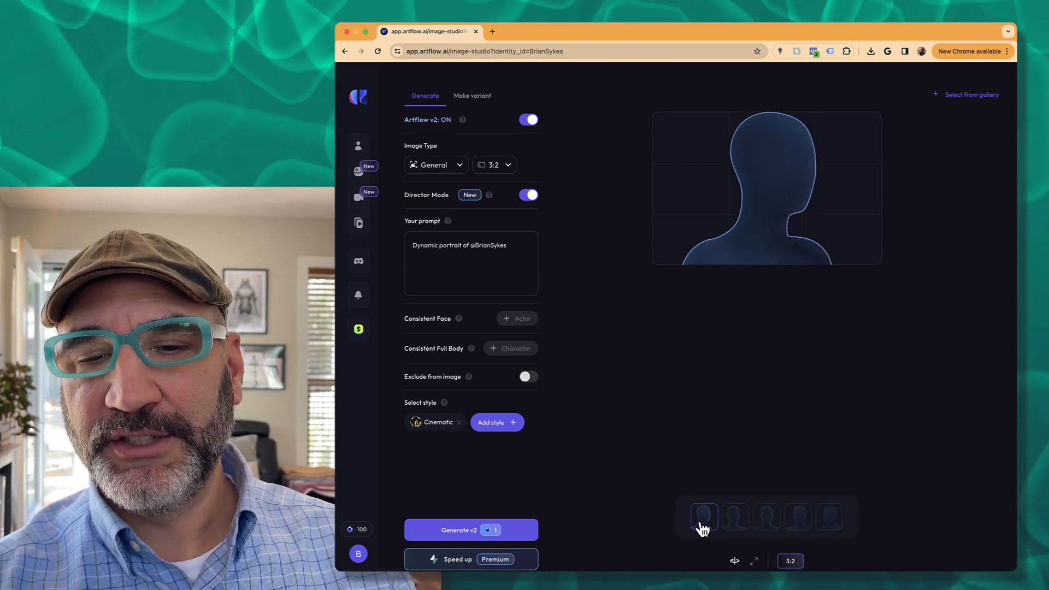
{"action": "left_click", "coordinate": [741, 523]}
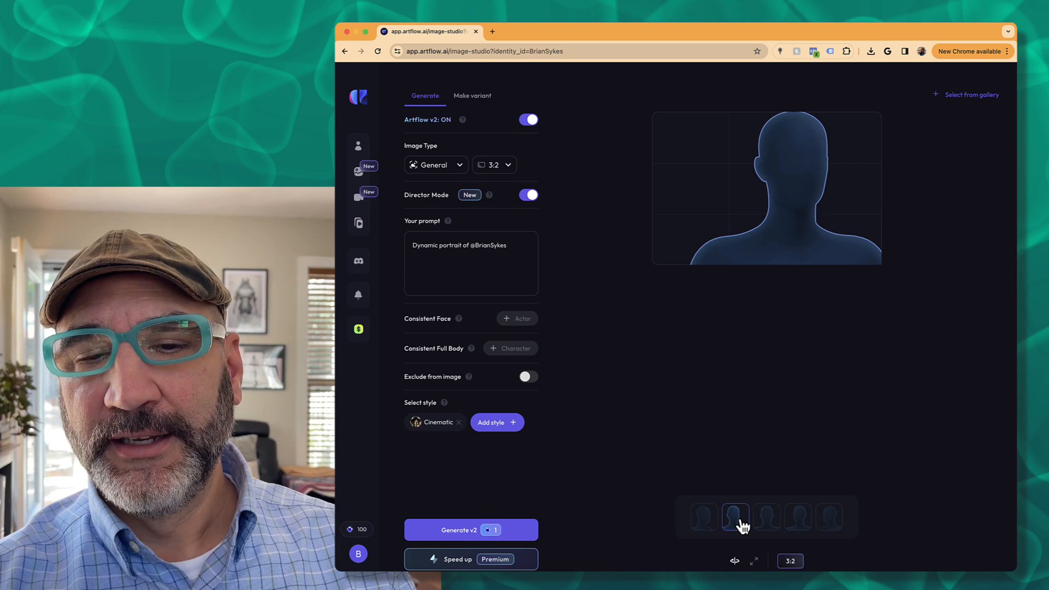
{"action": "left_click", "coordinate": [778, 526]}
{"action": "left_click", "coordinate": [803, 522]}
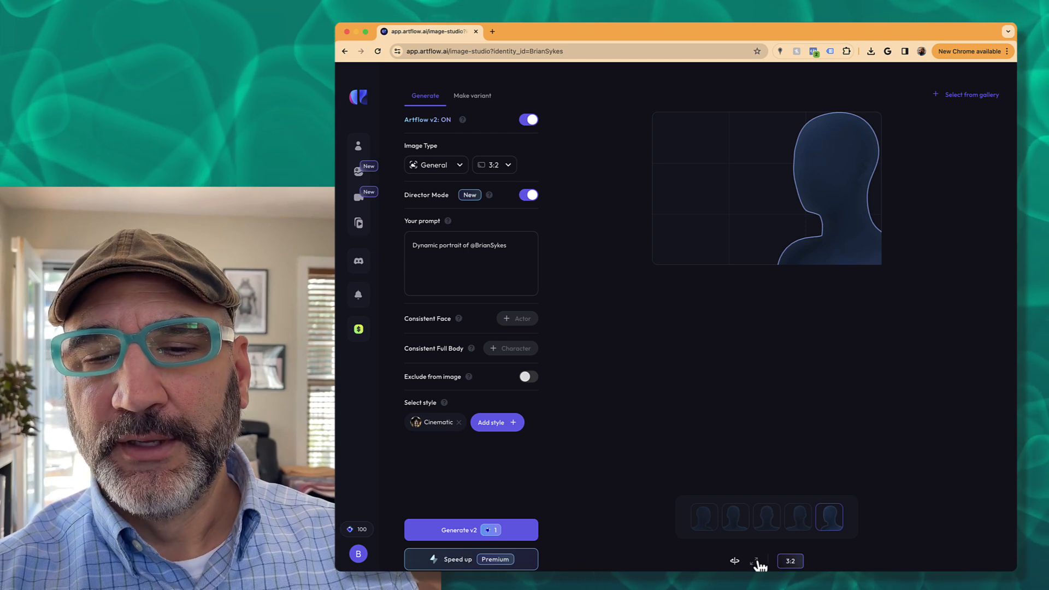
{"action": "left_click", "coordinate": [754, 563]}
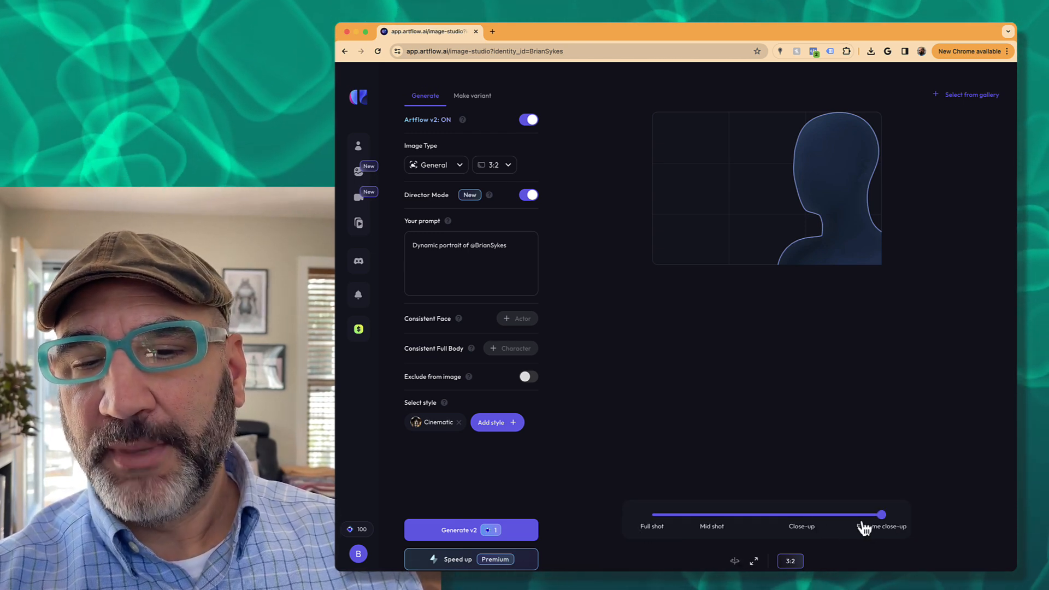
{"action": "left_click", "coordinate": [658, 521]}
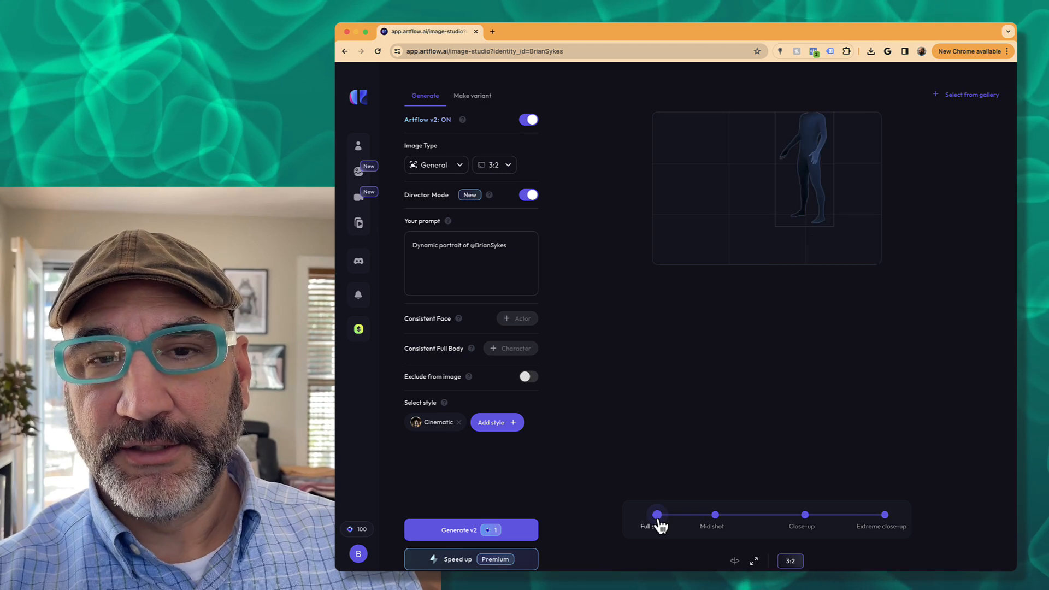
{"action": "left_click_drag", "start_coordinate": [794, 169], "coordinate": [795, 245]}
- Cycle through the five head angles and set the framing to Extreme close-up
{"action": "left_click", "coordinate": [735, 561]}
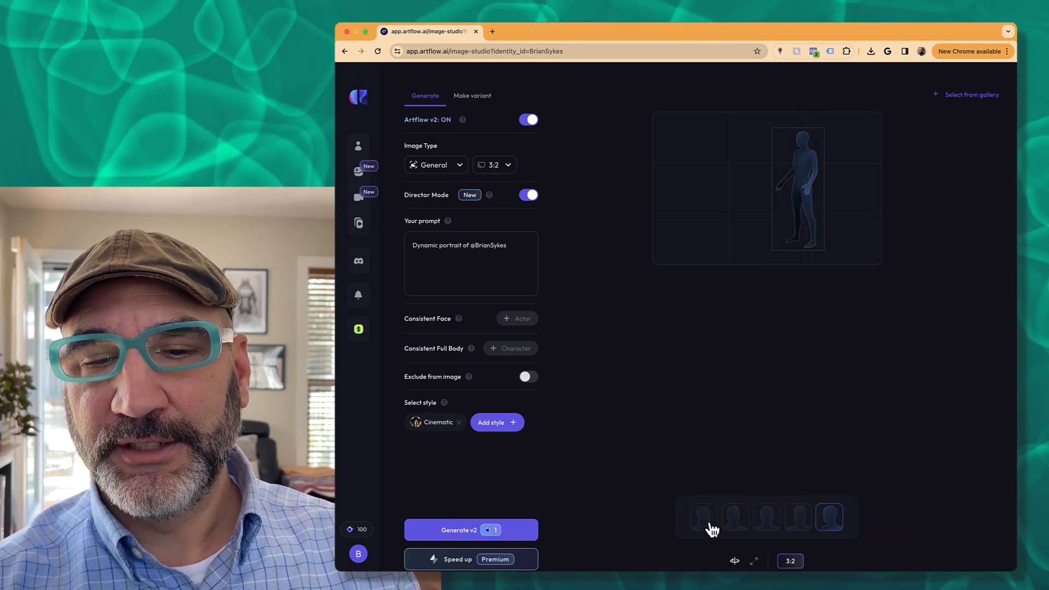
{"action": "left_click", "coordinate": [706, 521]}
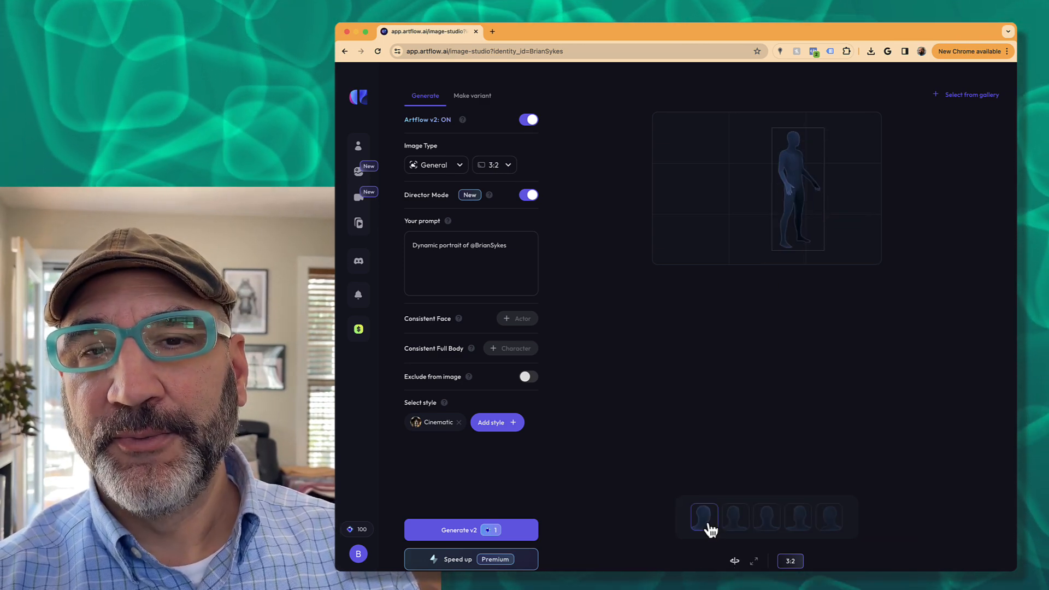
{"action": "left_click", "coordinate": [738, 522]}
{"action": "left_click", "coordinate": [767, 522]}
{"action": "left_click", "coordinate": [797, 523]}
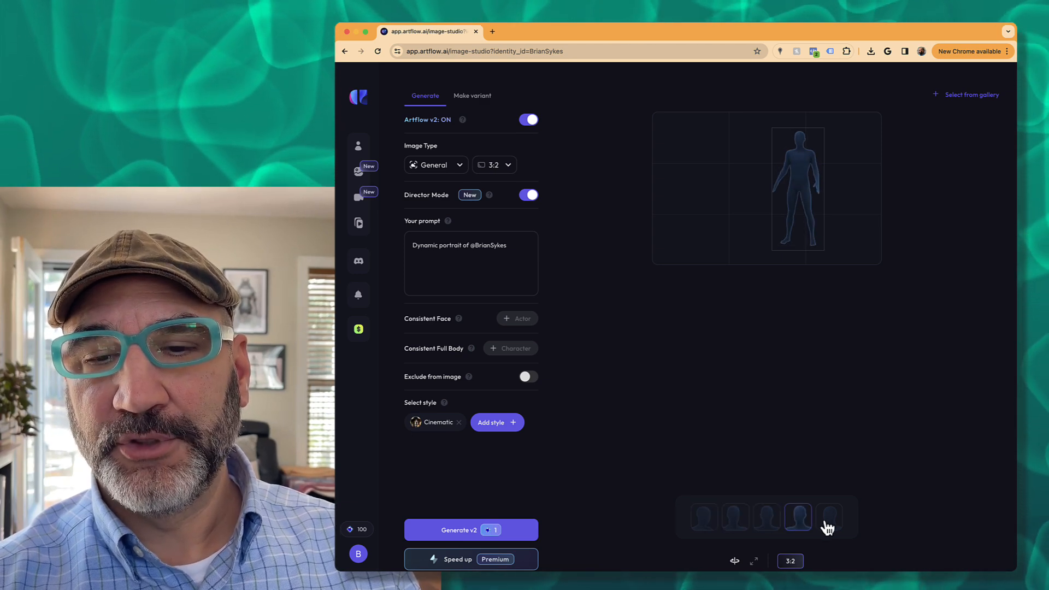
{"action": "left_click", "coordinate": [830, 523]}
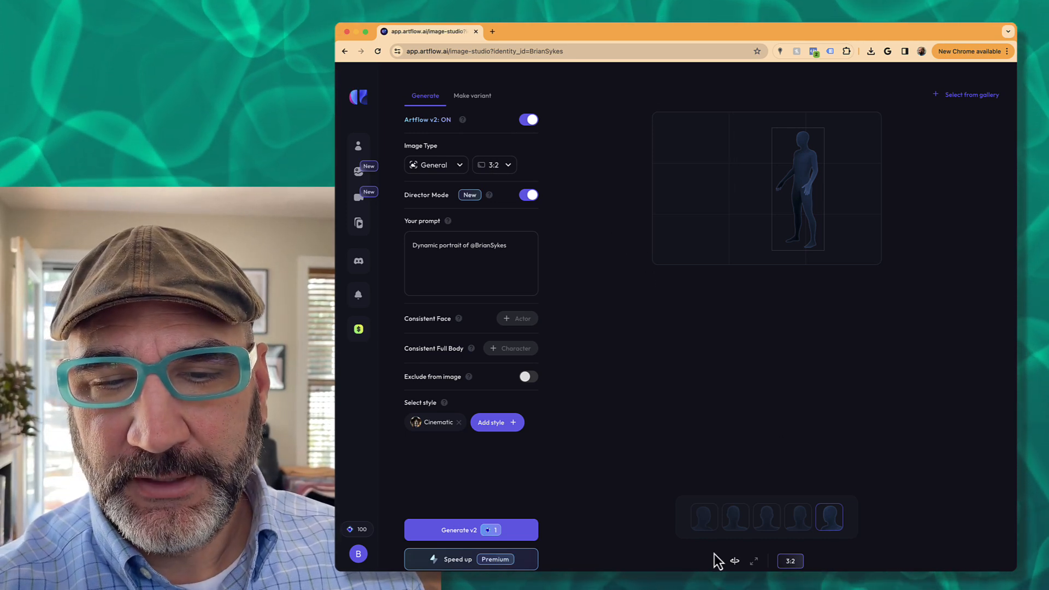
{"action": "left_click", "coordinate": [753, 563]}
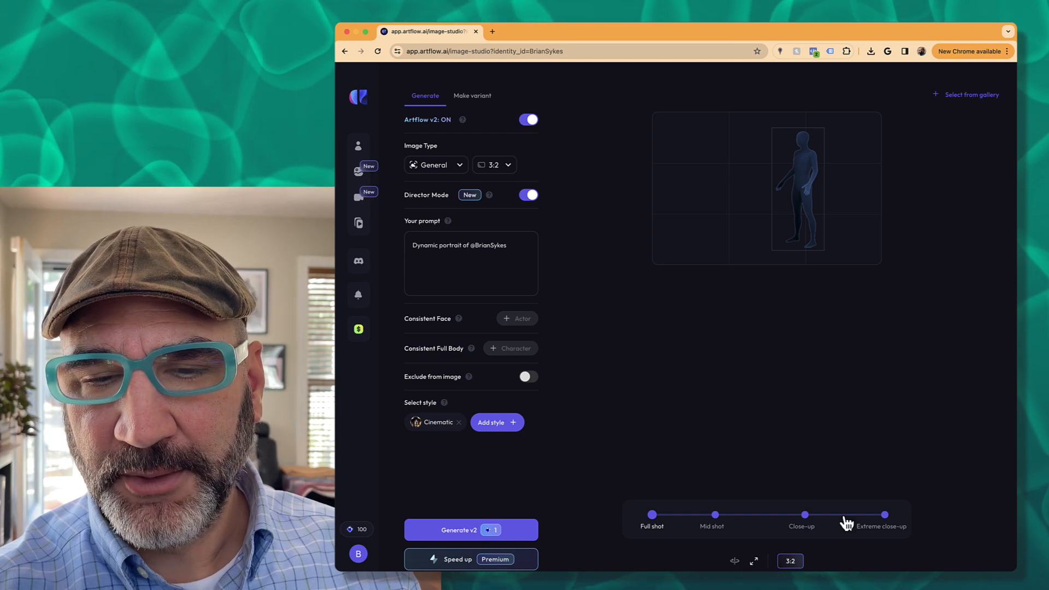
{"action": "left_click", "coordinate": [885, 516]}
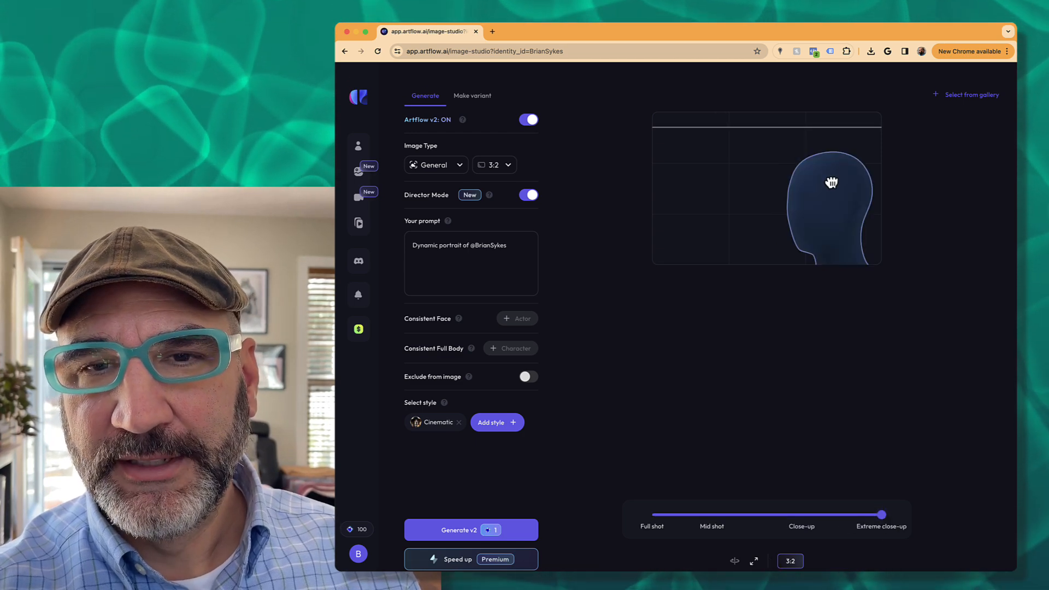
{"action": "scroll", "coordinate": [786, 142], "scroll_direction": "up", "scroll_amount": 3}
{"action": "left_click_drag", "start_coordinate": [785, 142], "coordinate": [784, 156]}
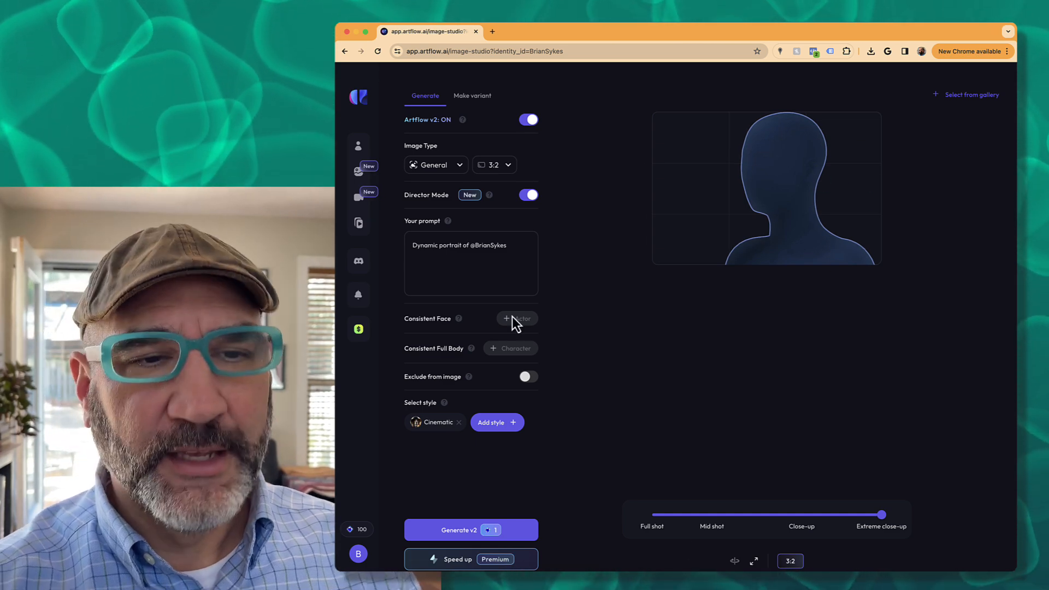
- Switch on Exclude from image, revealing an empty negative-prompt box
{"action": "left_click", "coordinate": [446, 255]}
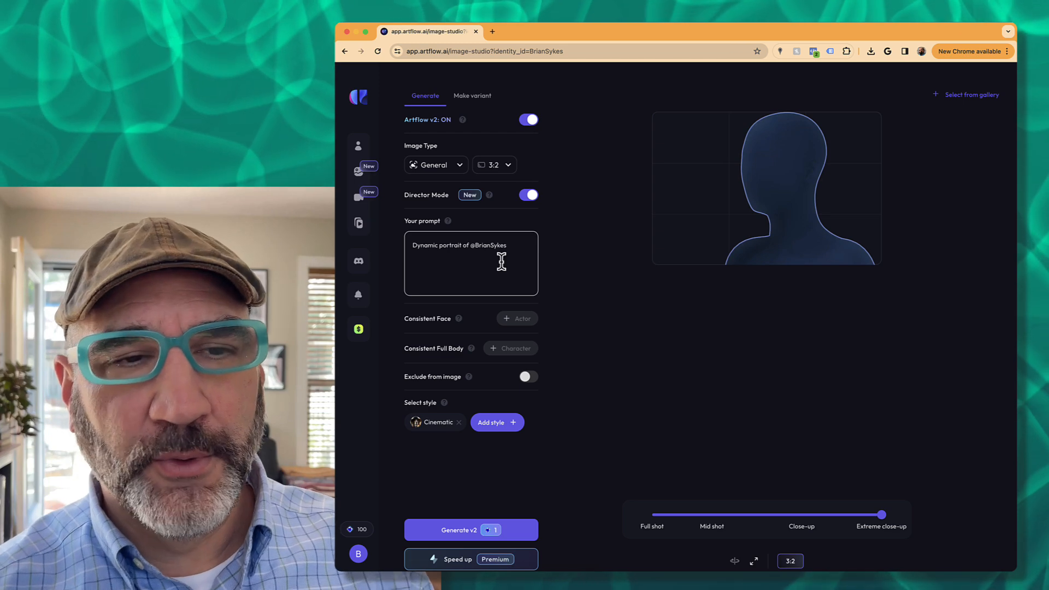
{"action": "left_click", "coordinate": [446, 247]}
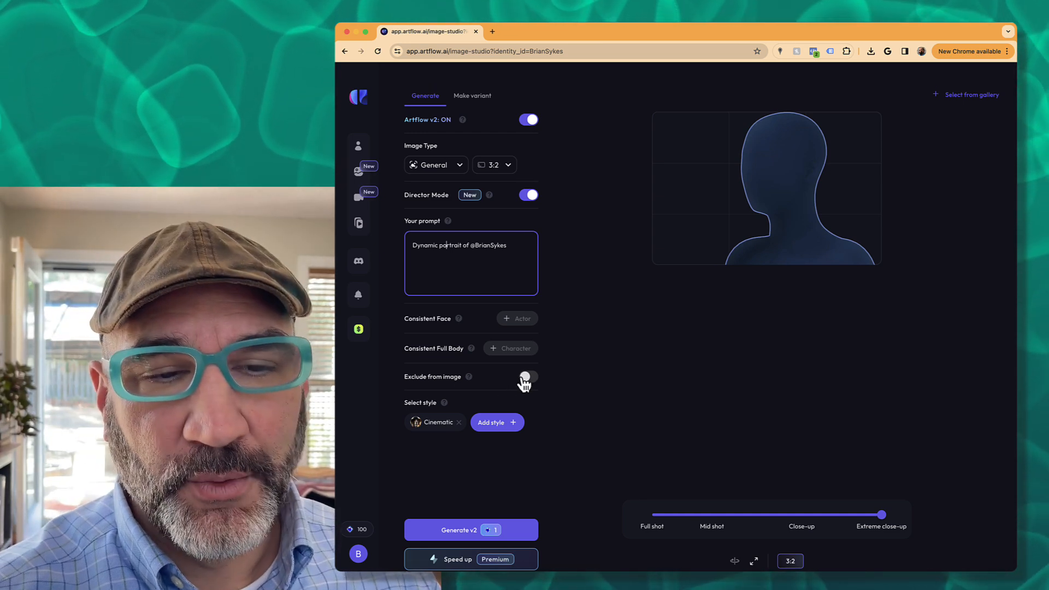
{"action": "left_click", "coordinate": [526, 378]}
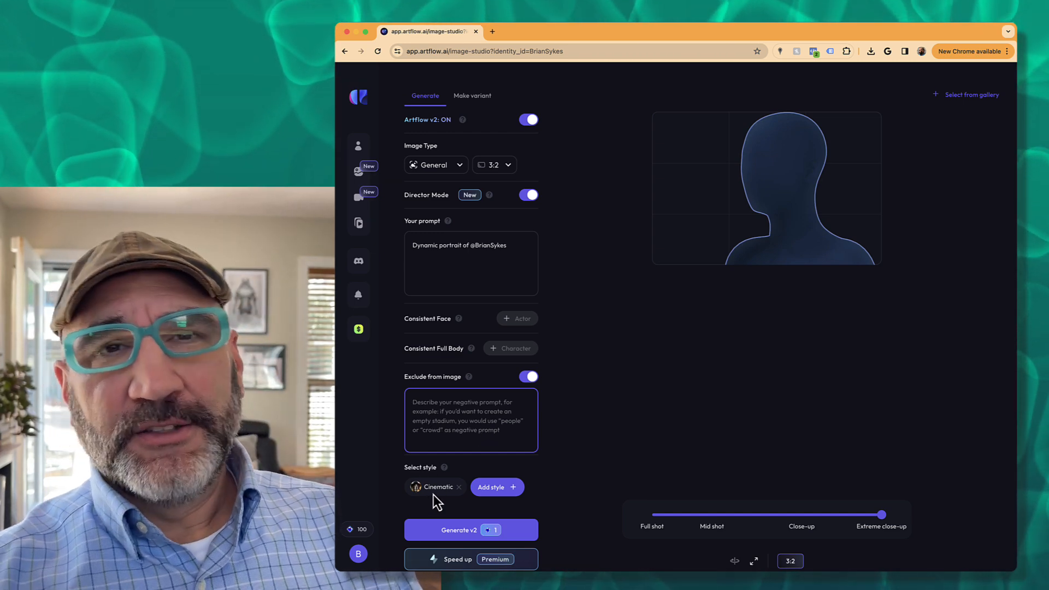
- Browse the style gallery through looks like Watercolour, Oil painting and Salvador Dali
{"action": "left_click", "coordinate": [495, 489]}
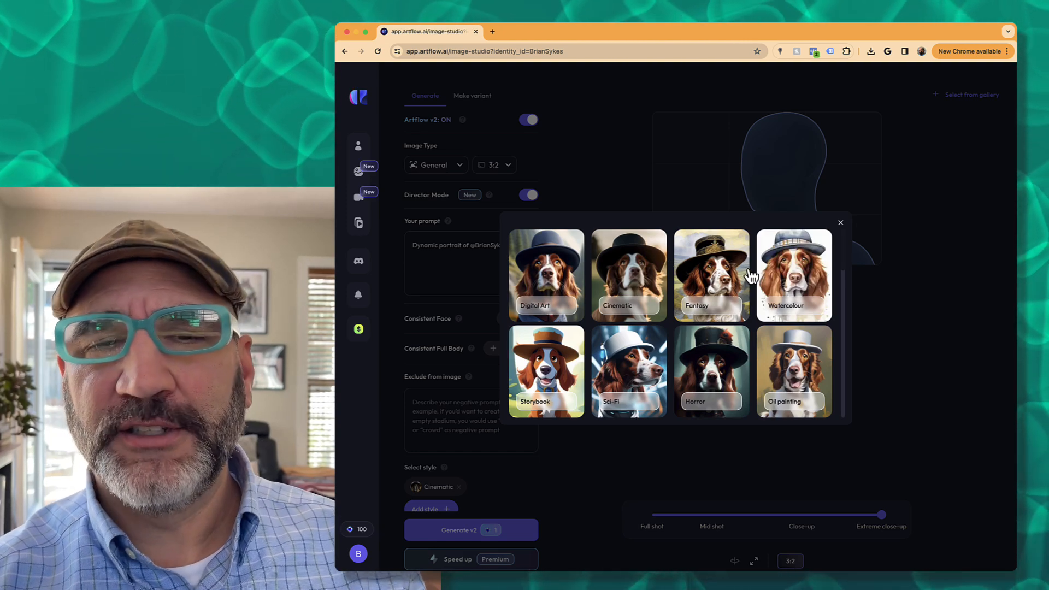
{"action": "mouse_move", "coordinate": [371, 131]}
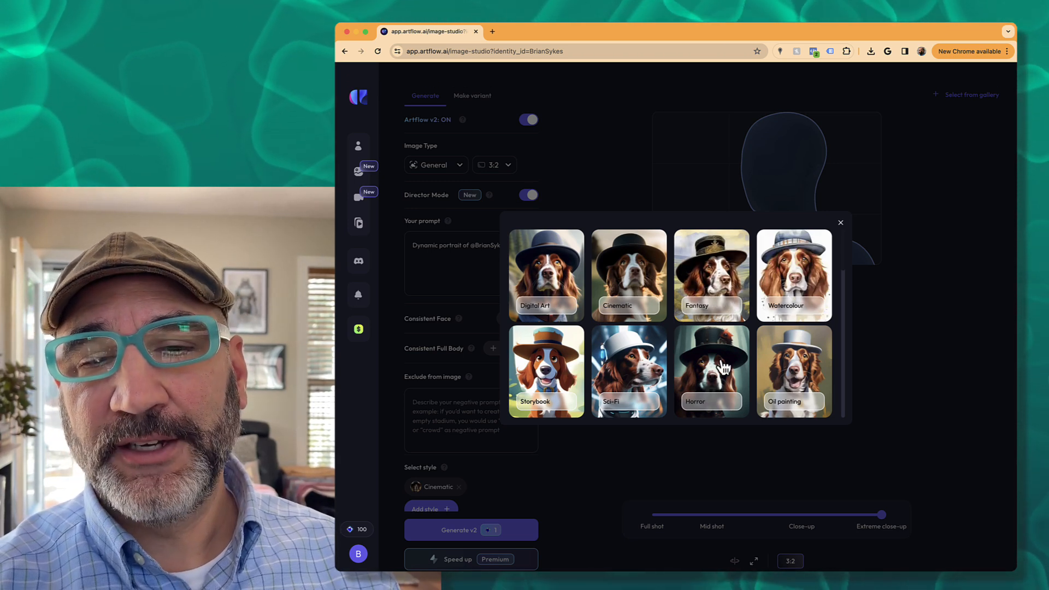
{"action": "scroll", "coordinate": [721, 367], "scroll_direction": "down", "scroll_amount": 3}
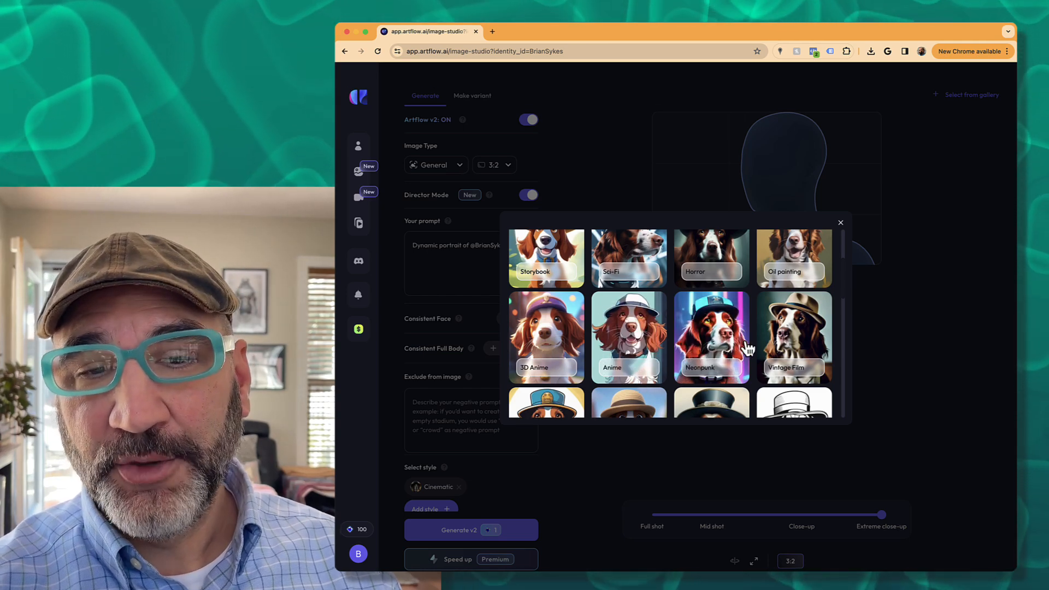
{"action": "scroll", "coordinate": [710, 366], "scroll_direction": "down", "scroll_amount": 3}
{"action": "scroll", "coordinate": [745, 353], "scroll_direction": "down", "scroll_amount": 3}
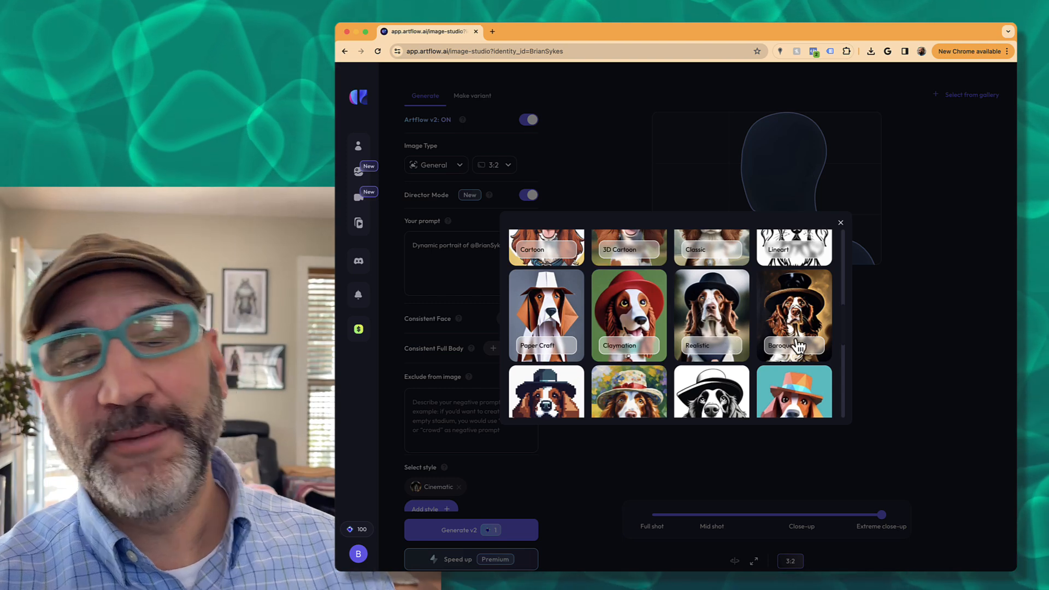
{"action": "scroll", "coordinate": [787, 352], "scroll_direction": "down", "scroll_amount": 10}
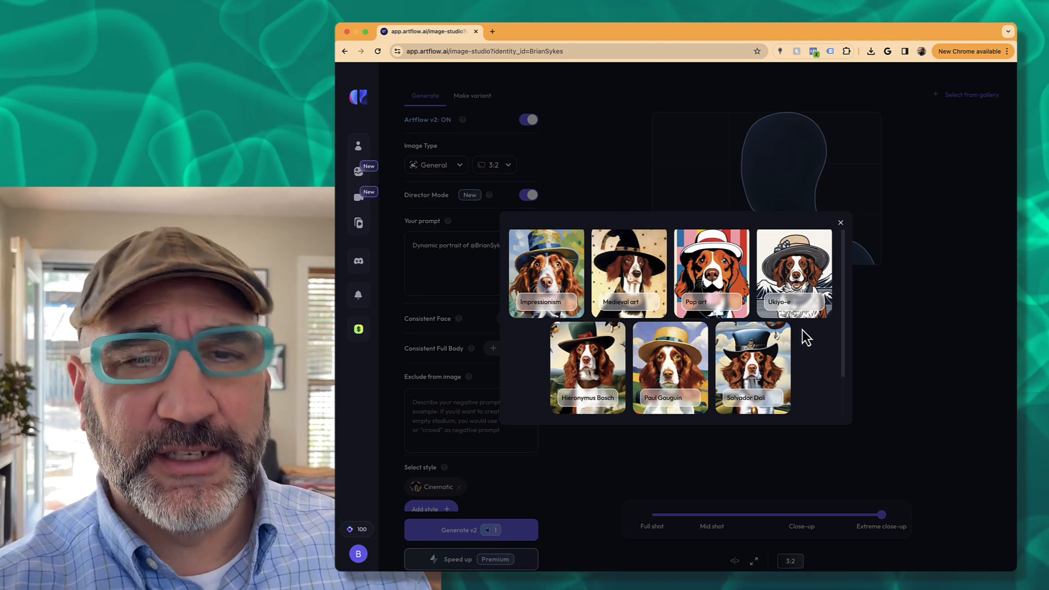
{"action": "scroll", "coordinate": [800, 338], "scroll_direction": "up", "scroll_amount": 10}
{"action": "scroll", "coordinate": [807, 343], "scroll_direction": "up", "scroll_amount": 5}
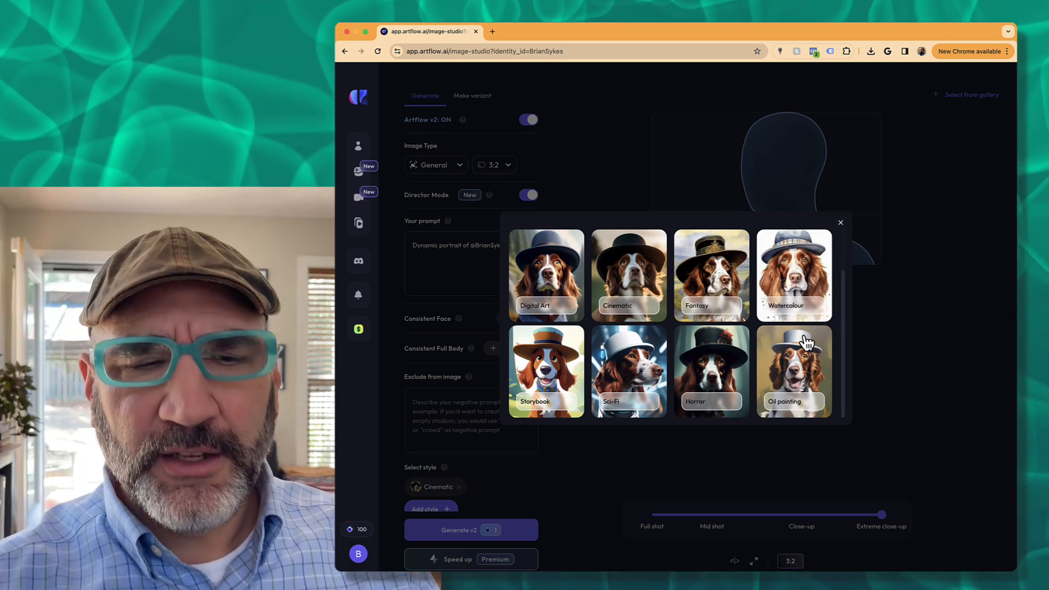
- Close the style gallery, leaving Cinematic as the only style
{"action": "left_click", "coordinate": [840, 224]}
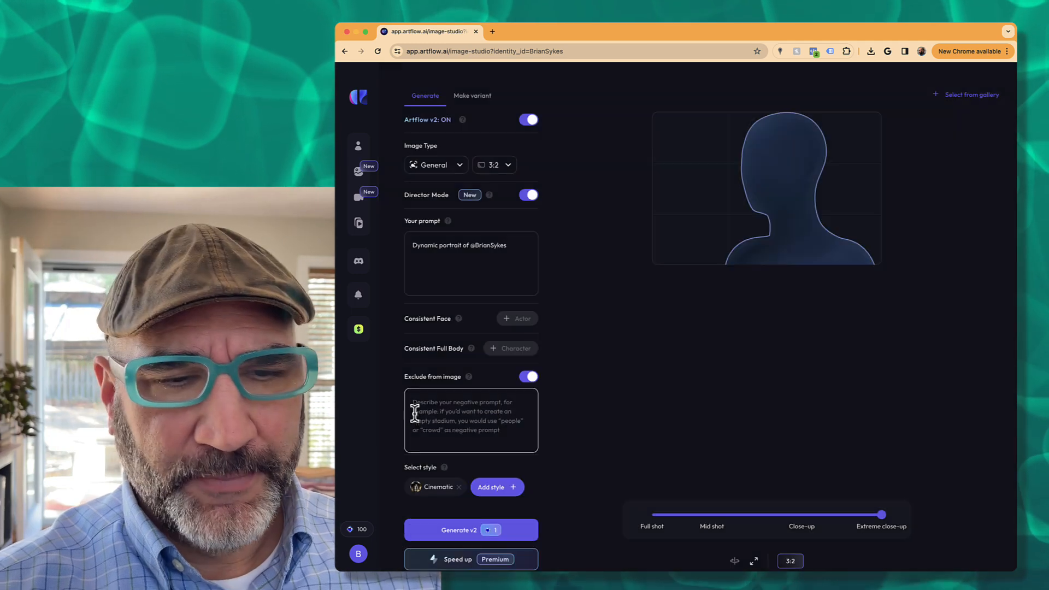
{"action": "scroll", "coordinate": [484, 448], "scroll_direction": "down", "scroll_amount": 1}
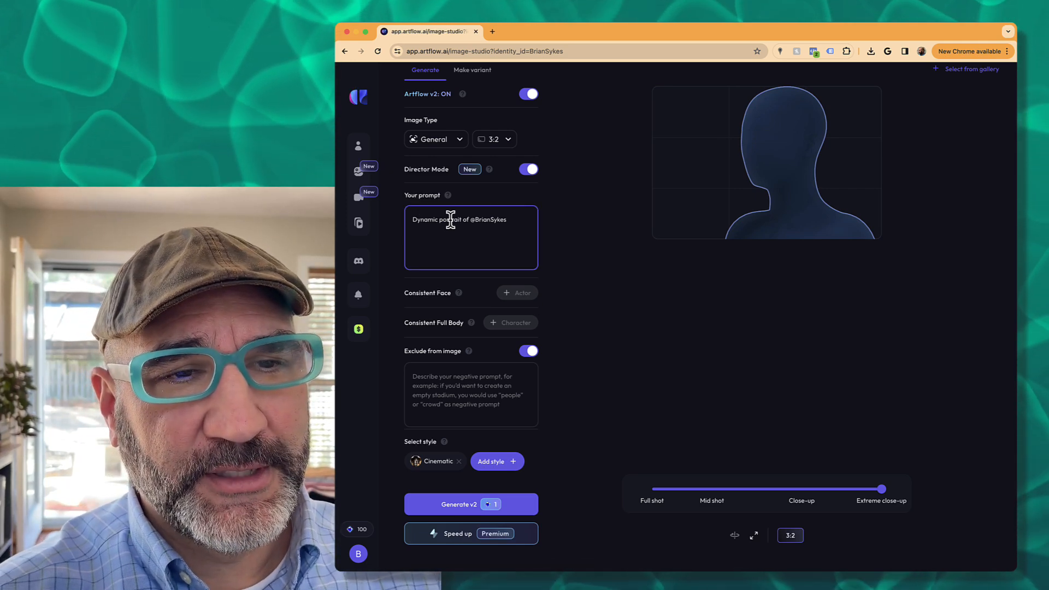
- Replace the prompt wording with a Steampunk astronaut cowboy movie-still description
{"action": "mouse_move", "coordinate": [411, 219]}
{"action": "left_mouse_down"}
{"action": "mouse_move", "coordinate": [375, 214]}
{"action": "mouse_move", "coordinate": [478, 234]}
{"action": "mouse_move", "coordinate": [408, 217]}
{"action": "left_mouse_up"}
{"action": "left_click", "coordinate": [474, 228]}
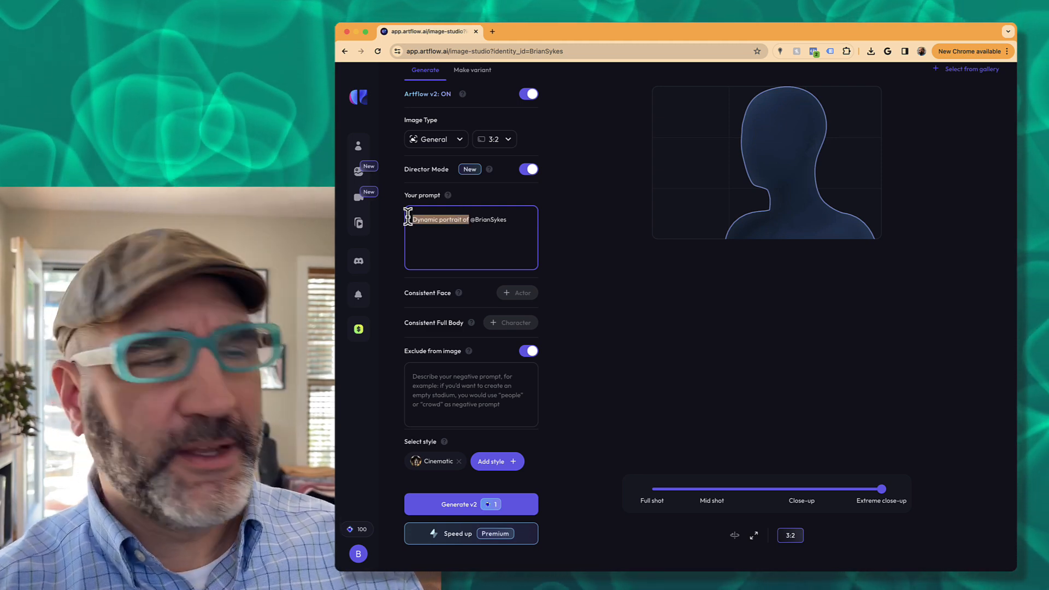
{"action": "type", "text": "Steampun"}
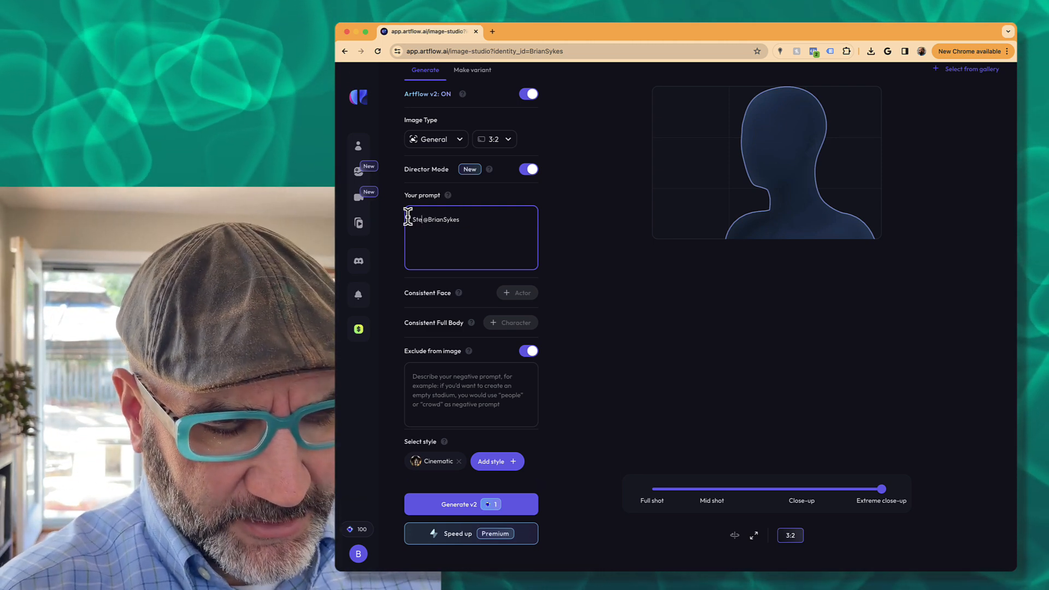
{"action": "type", "text": "k"}
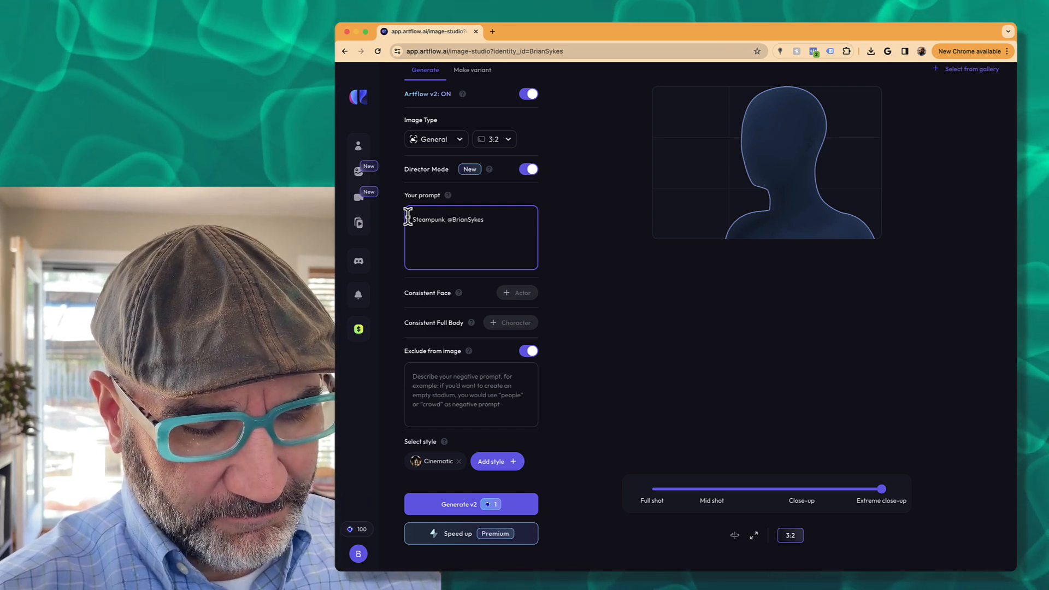
{"action": "type", "text": "astrono"}
{"action": "type", "text": "ut cow"}
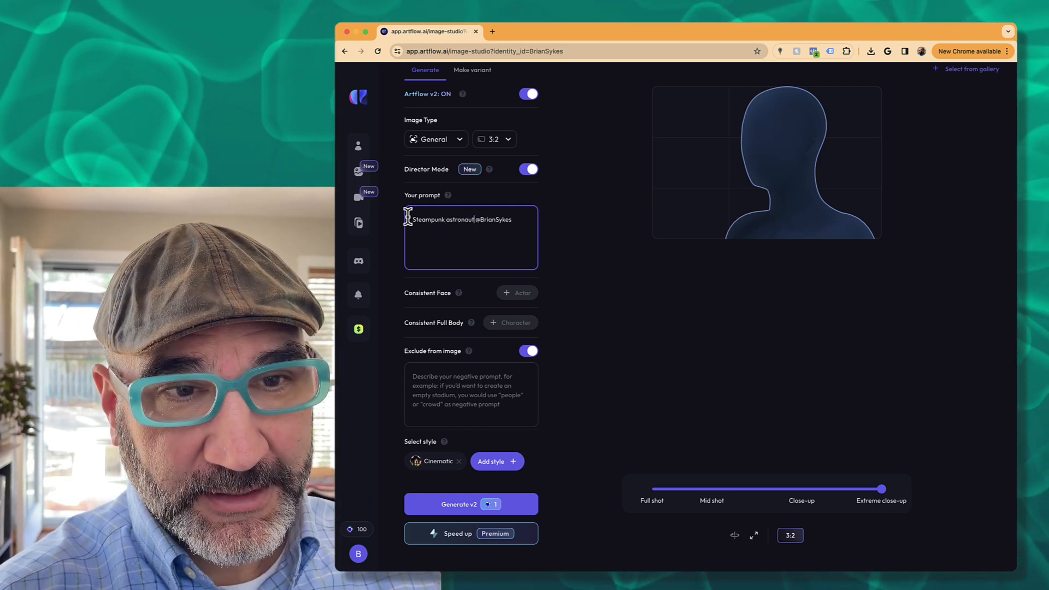
{"action": "type", "text": "boy "}
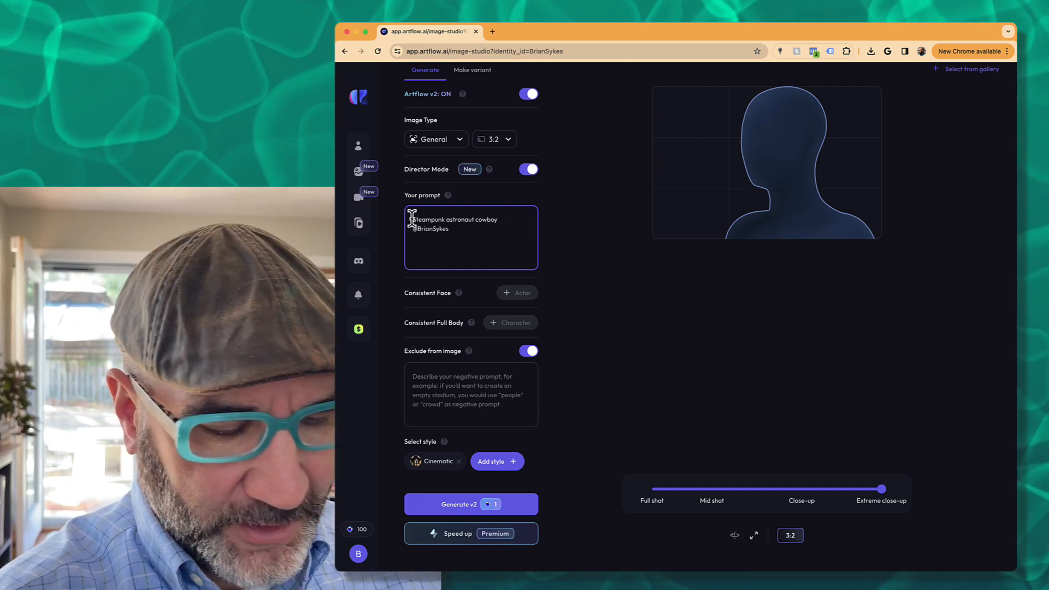
{"action": "type", "text": "stil"}
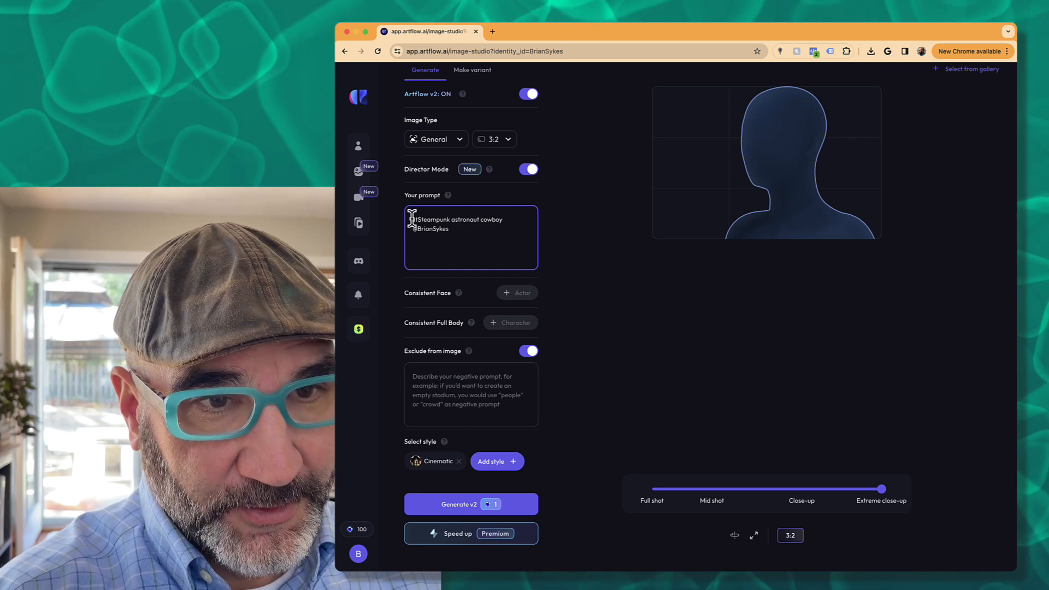
{"action": "type", "text": "l frame image"}
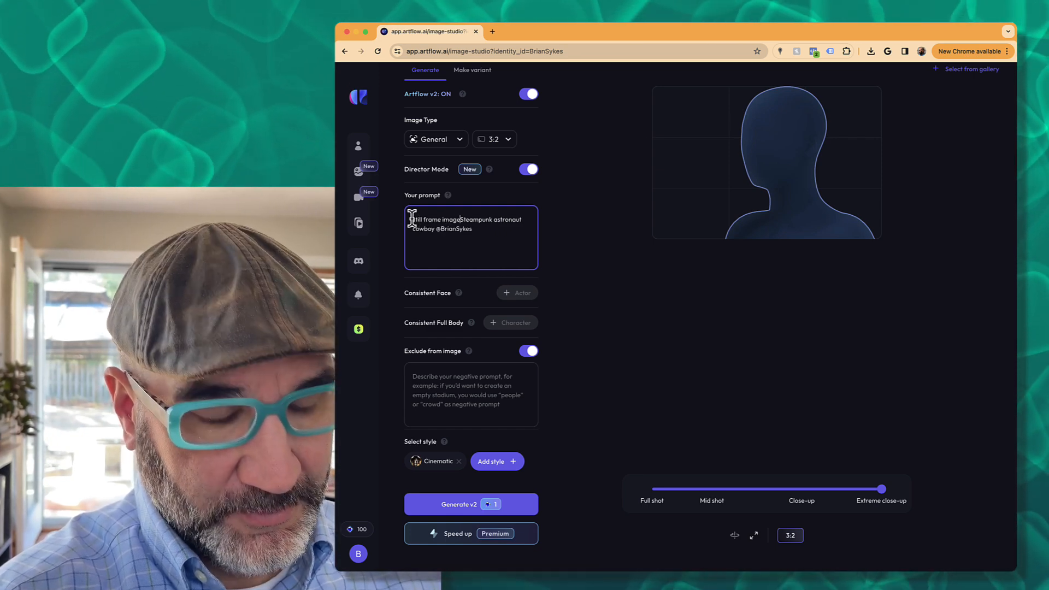
{"action": "type", "text": " from a movi"}
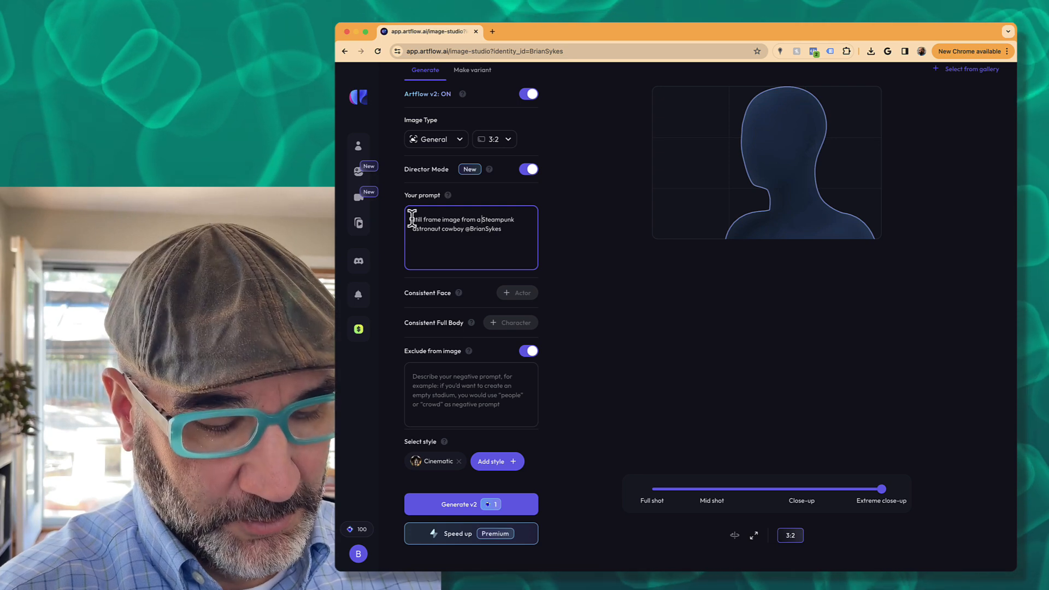
{"action": "type", "text": "e about a "}
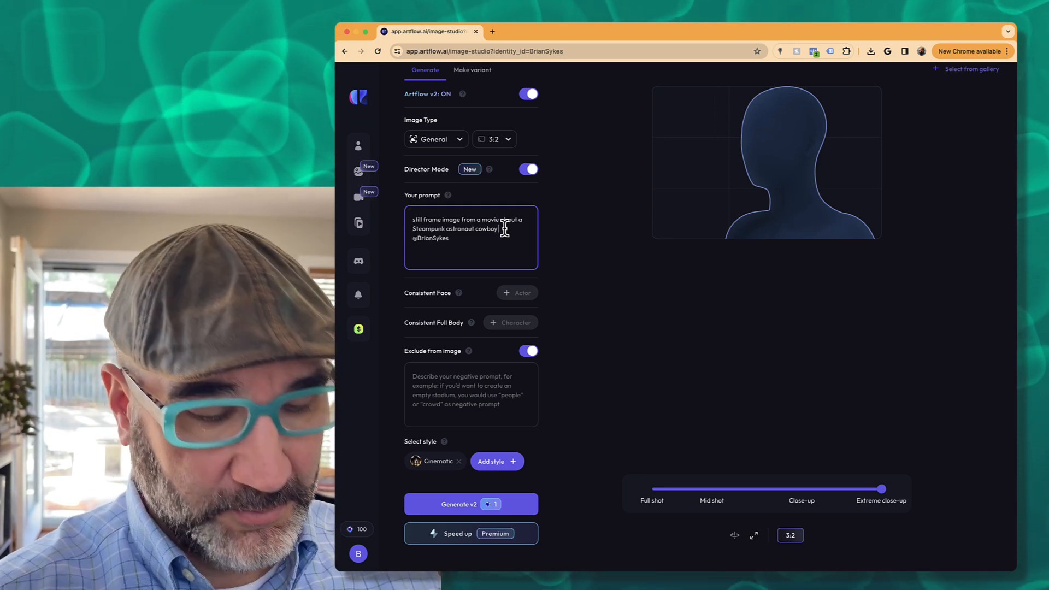
{"action": "type", "text": "ed"}
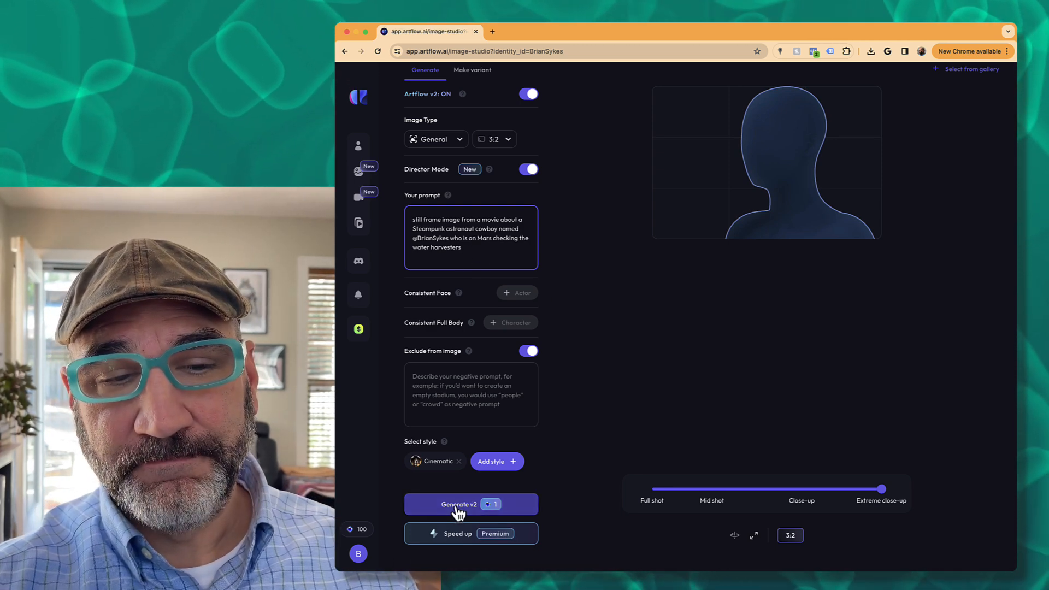
- Run Generate v2 to create four images from the steampunk astronaut prompt for one credit
{"action": "left_click", "coordinate": [457, 507]}
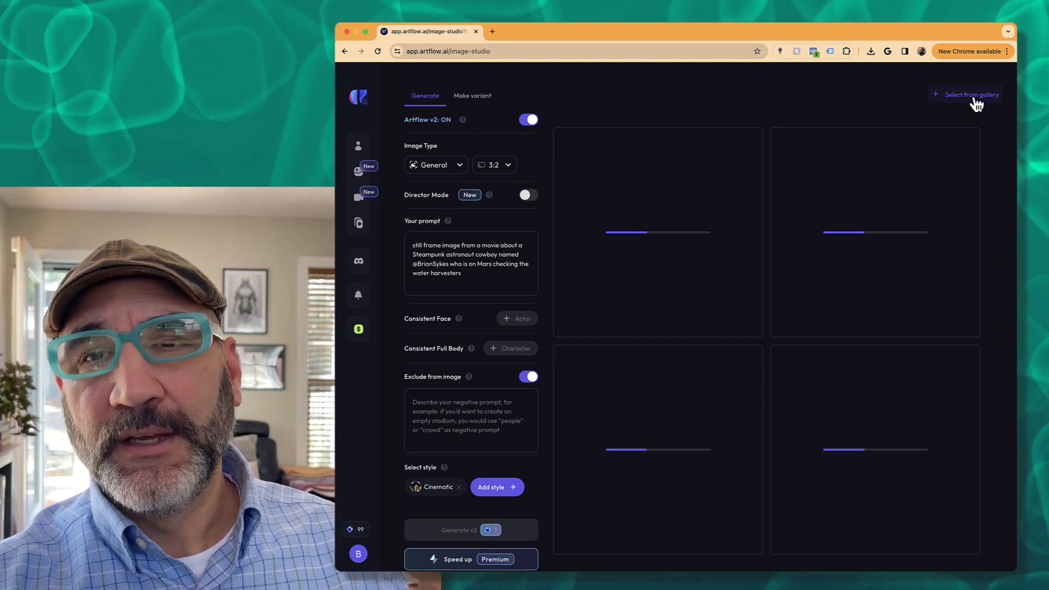
- Pick the wizard image from the gallery, then switch the variant source to the desk-studio portrait
{"action": "left_click", "coordinate": [973, 96]}
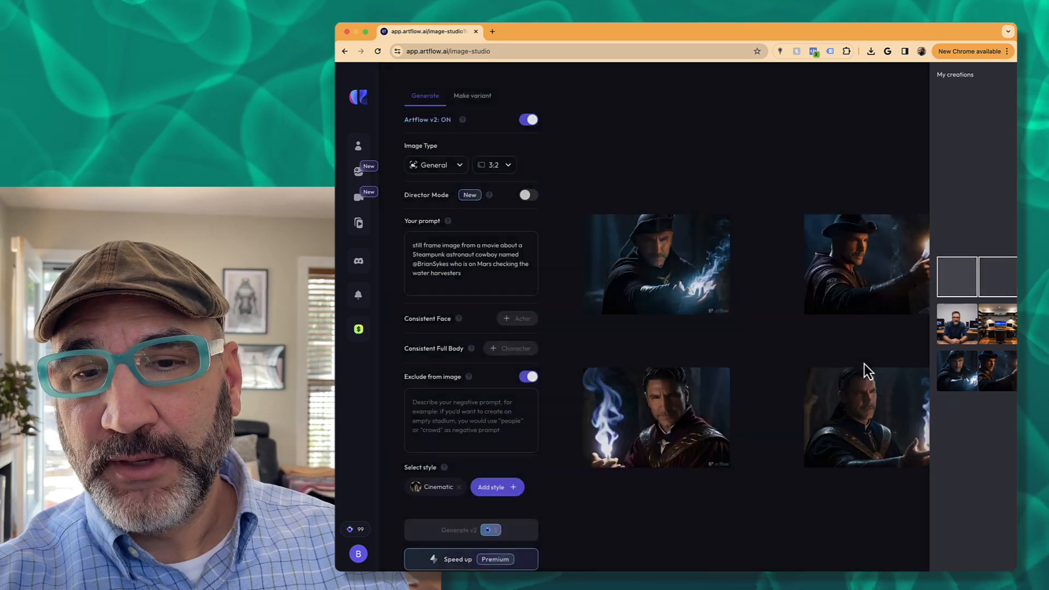
{"action": "left_click", "coordinate": [658, 257]}
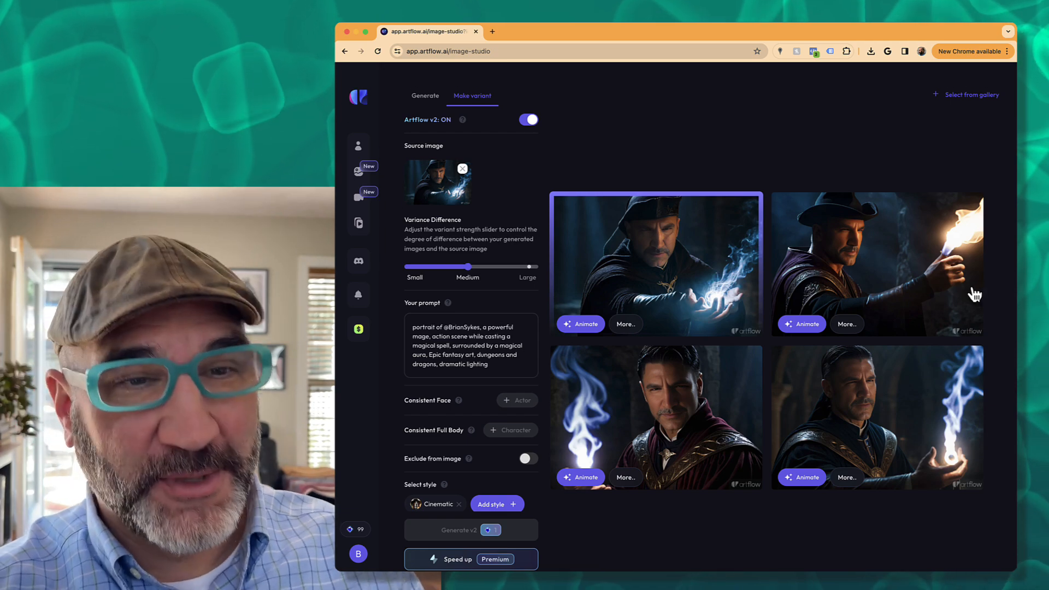
{"action": "left_click", "coordinate": [970, 95]}
{"action": "left_click", "coordinate": [861, 327]}
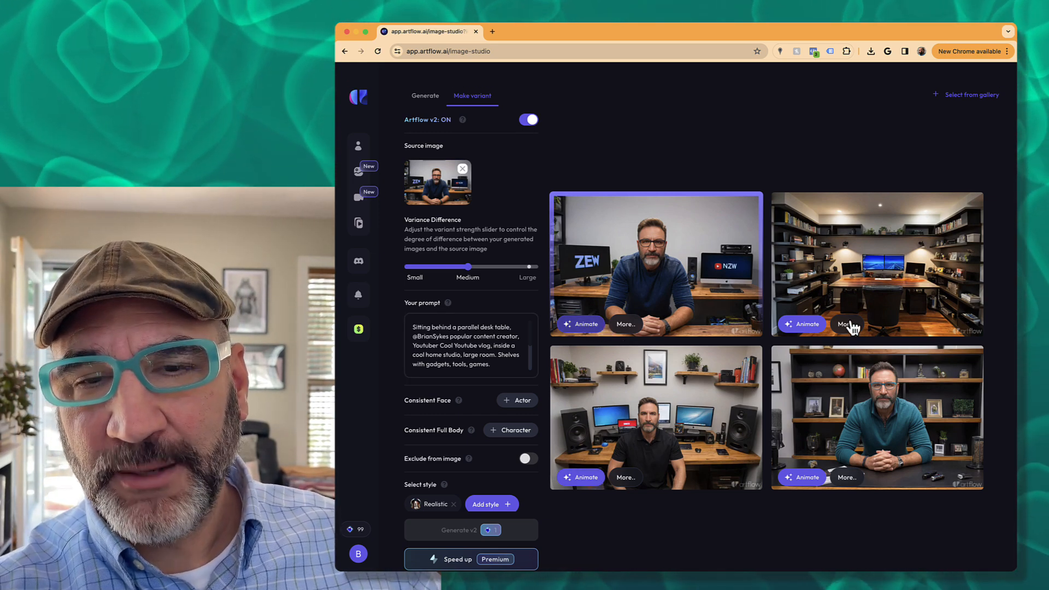
- Open the top-left vlogger portrait's detail page and view its batch's second variation
{"action": "left_click", "coordinate": [626, 326]}
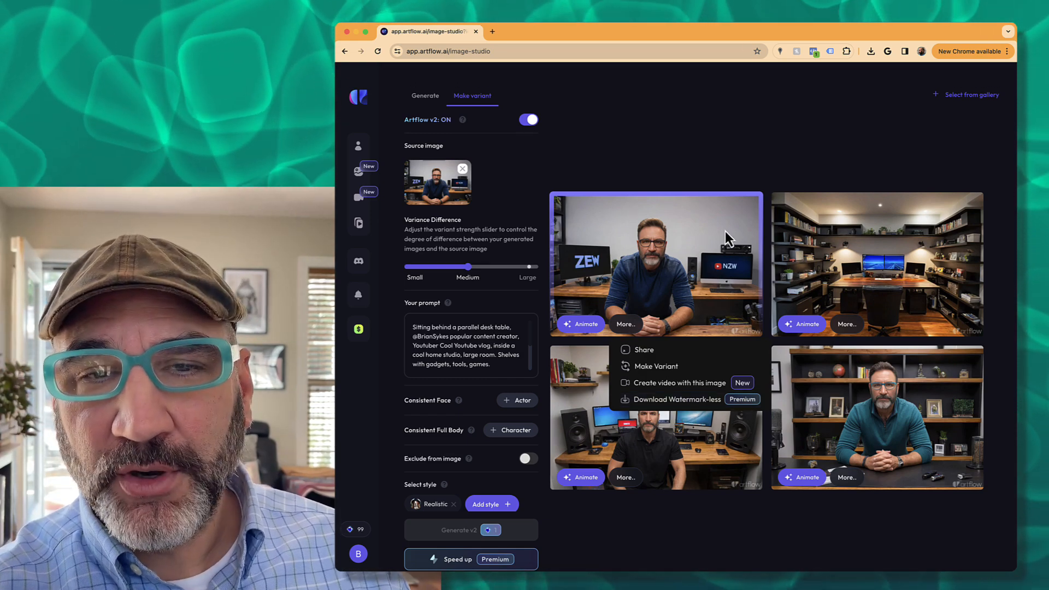
{"action": "left_click", "coordinate": [693, 244]}
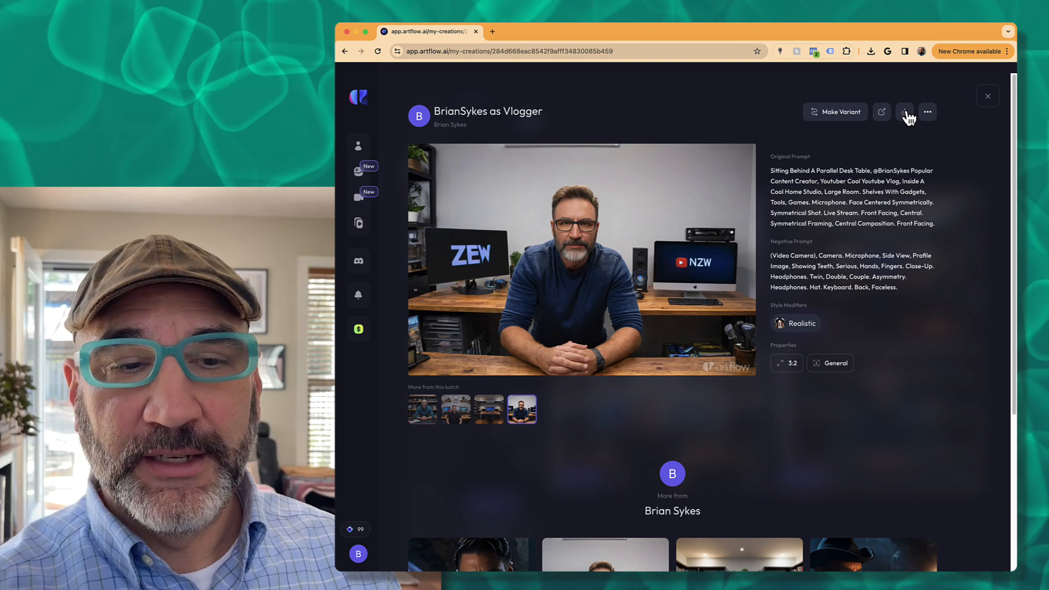
{"action": "left_click", "coordinate": [454, 410]}
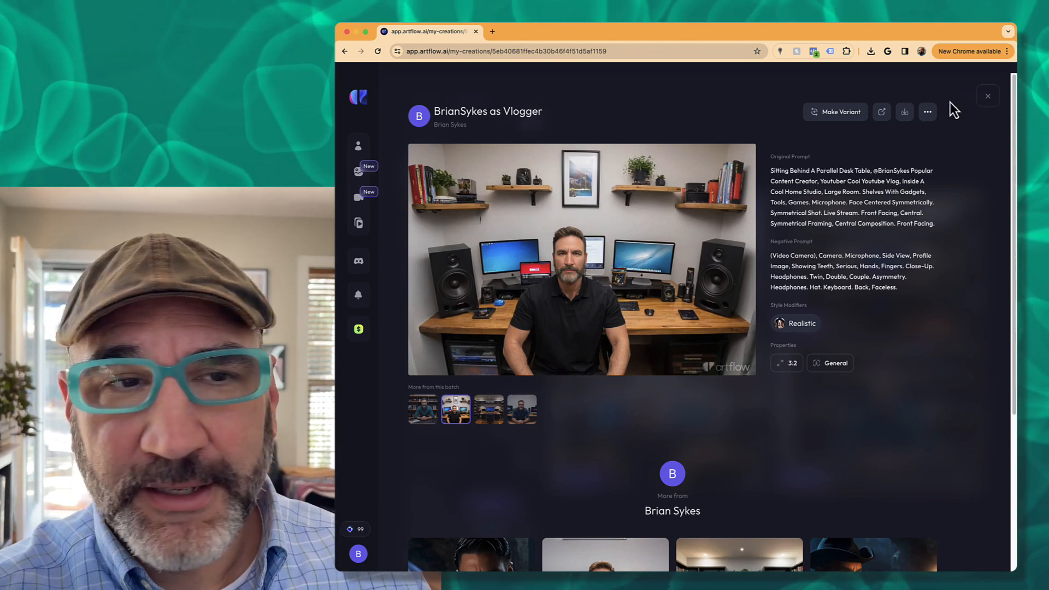
- Load the wizard set from the gallery and open the top-left spellcaster image's details
{"action": "left_click", "coordinate": [988, 99]}
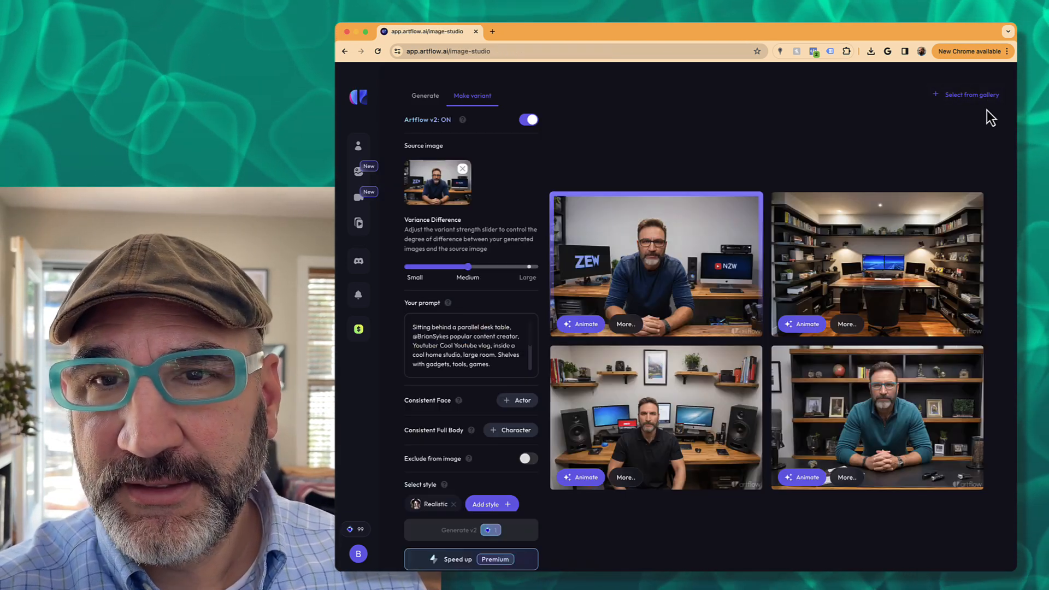
{"action": "left_click", "coordinate": [982, 96]}
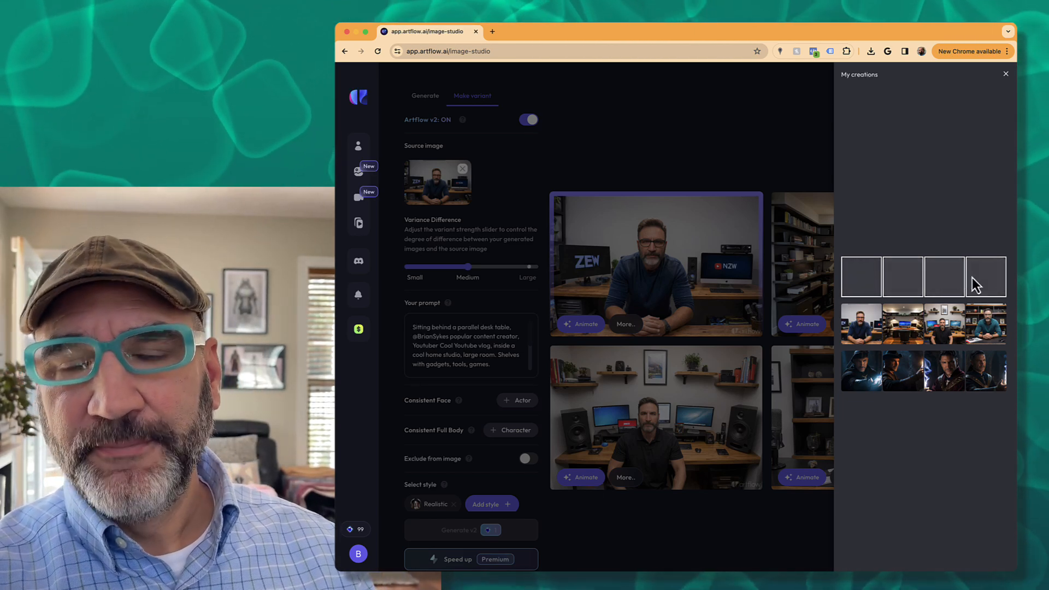
{"action": "left_click", "coordinate": [865, 373]}
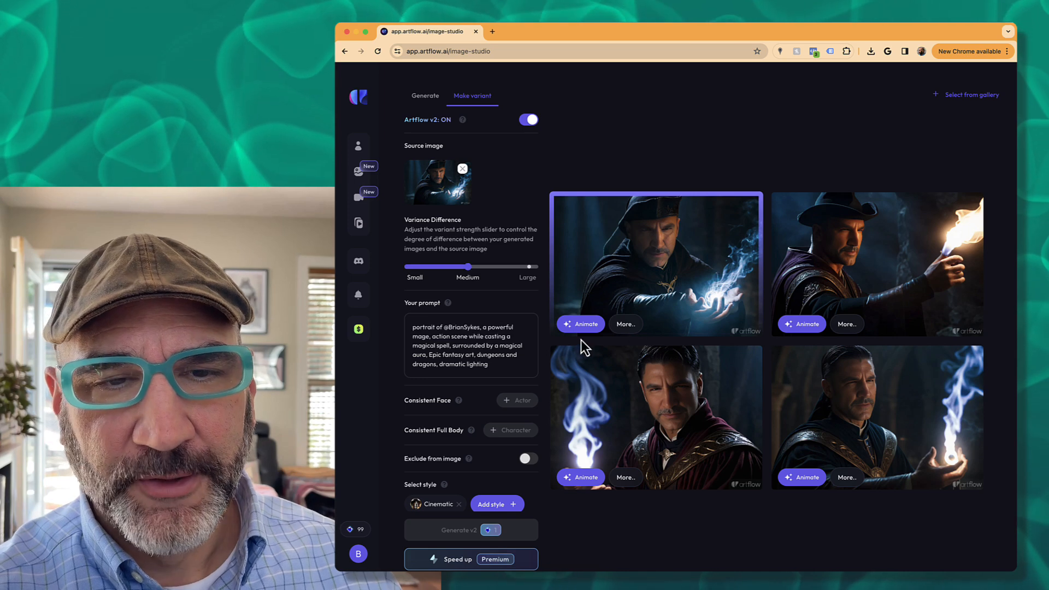
{"action": "left_click", "coordinate": [653, 270]}
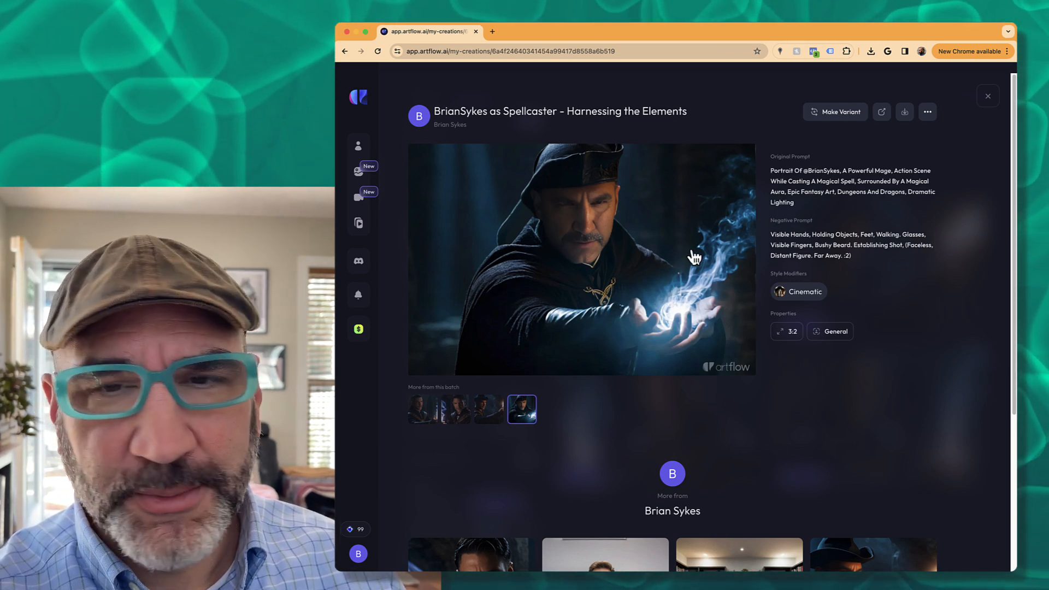
- Close the spellcaster image's detail view to return to the variants
{"action": "left_click", "coordinate": [988, 101]}
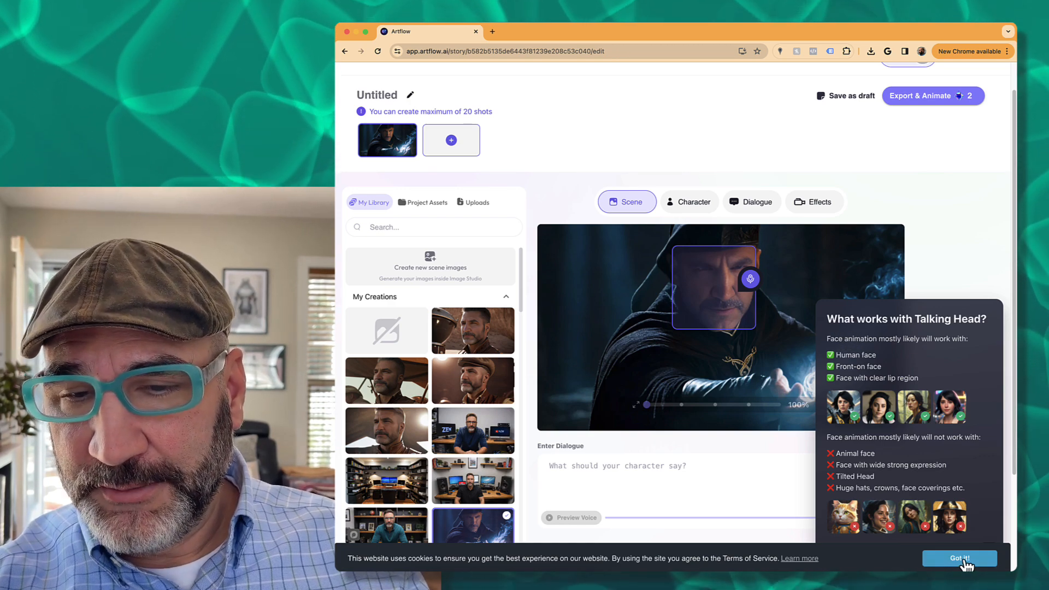
- Dismiss the notices, preview the Aiden and Everett voices, and assign Everett to the wizard
{"action": "left_click", "coordinate": [961, 559]}
{"action": "left_click", "coordinate": [988, 554]}
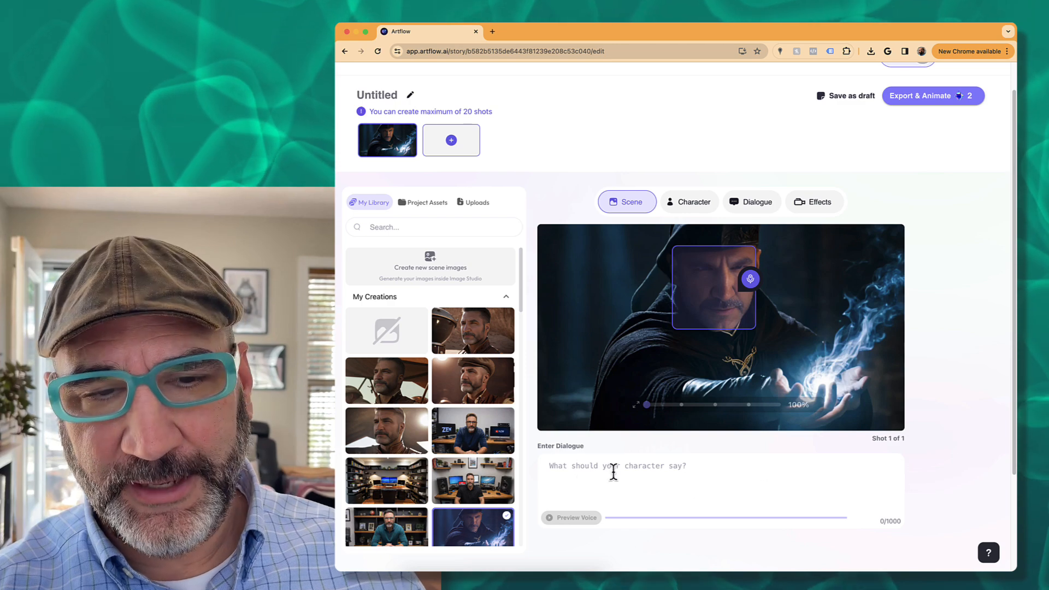
{"action": "left_click", "coordinate": [655, 467]}
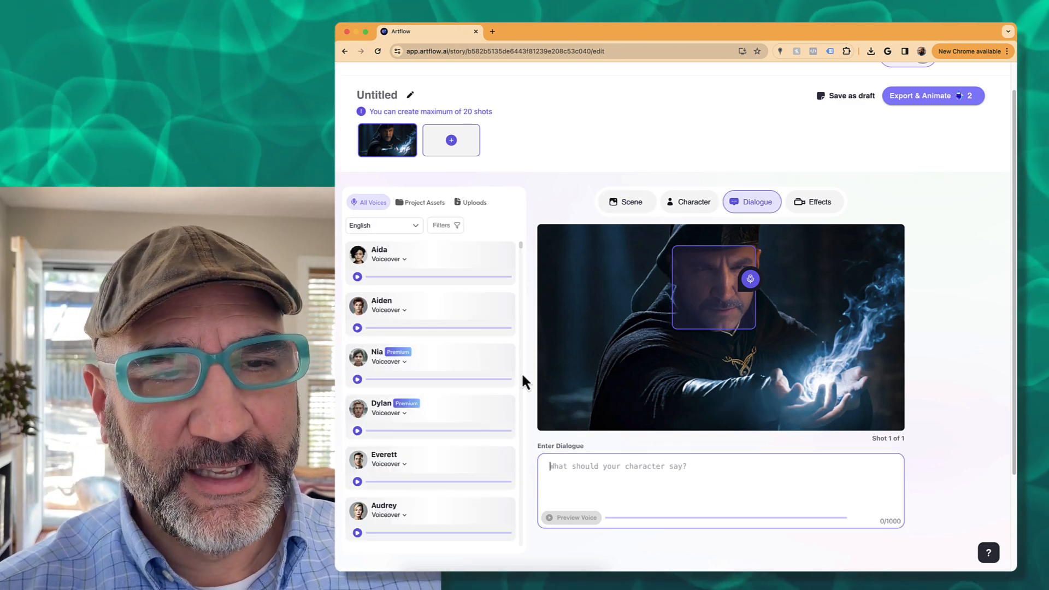
{"action": "left_click", "coordinate": [358, 328]}
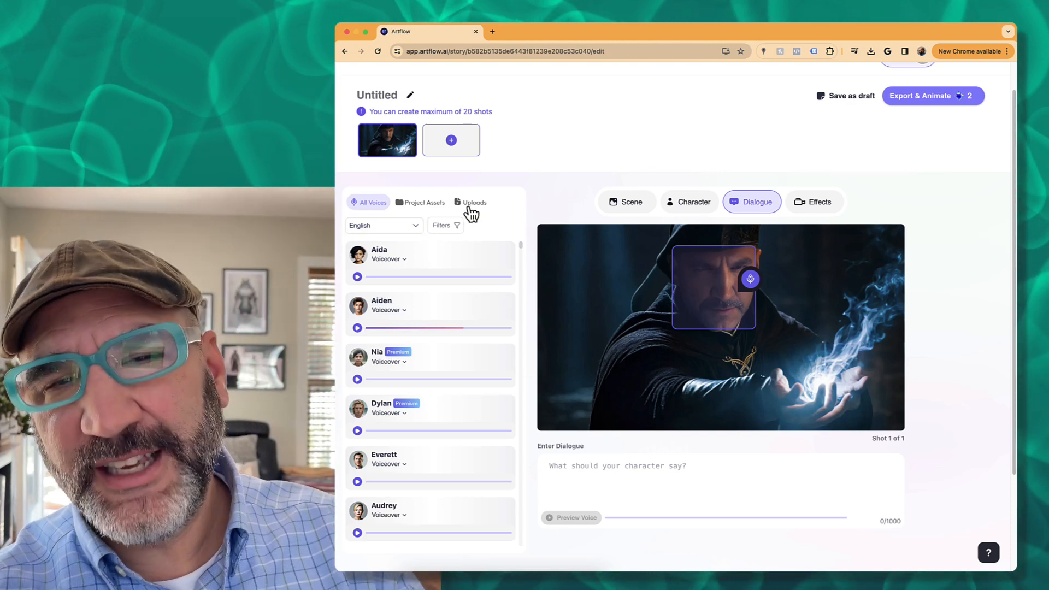
{"action": "scroll", "coordinate": [448, 412], "scroll_direction": "down", "scroll_amount": 5}
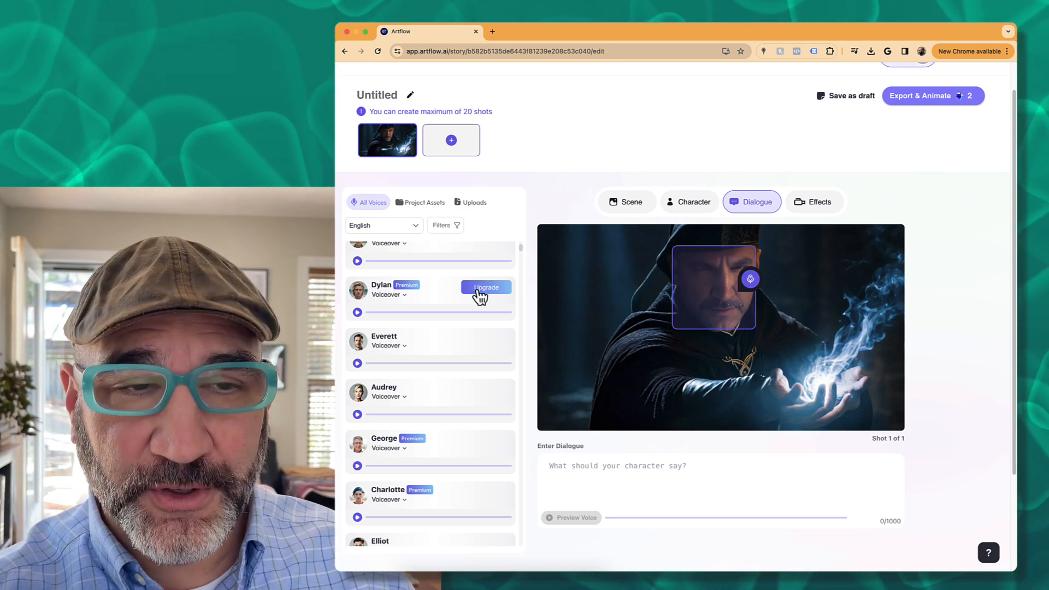
{"action": "left_click", "coordinate": [357, 364]}
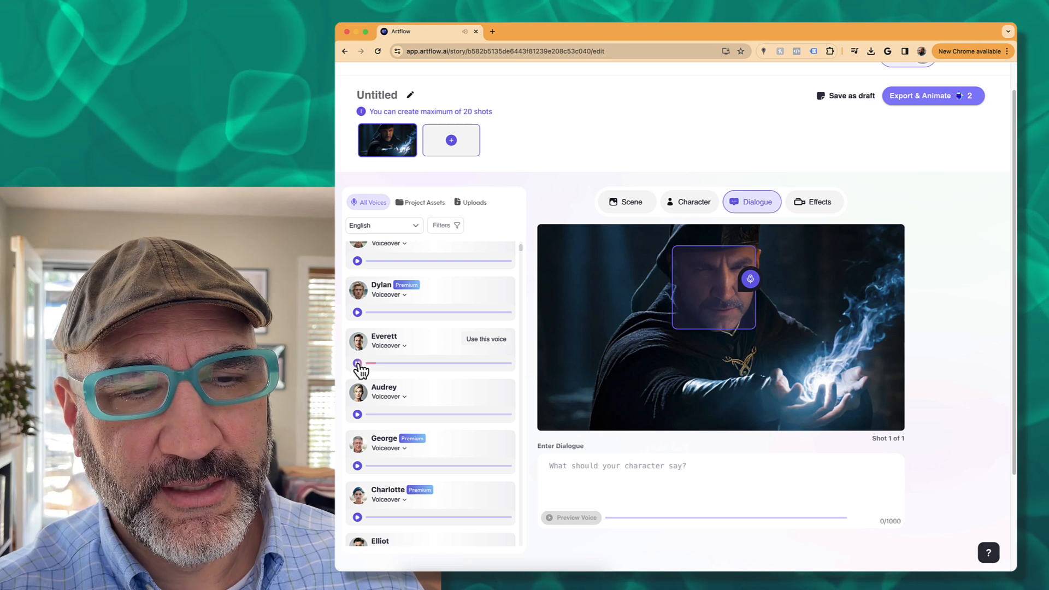
{"action": "left_click", "coordinate": [380, 345]}
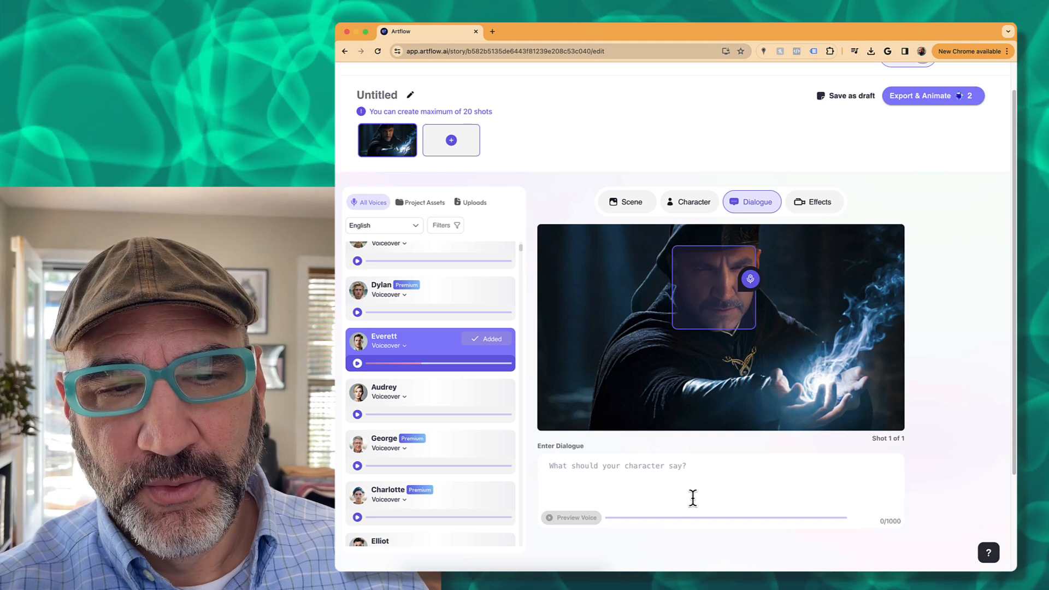
- Enter the line 'Somebody take this piece of ice... it is SOOO cold!' and preview it in Everett's voice
{"action": "left_click", "coordinate": [593, 466]}
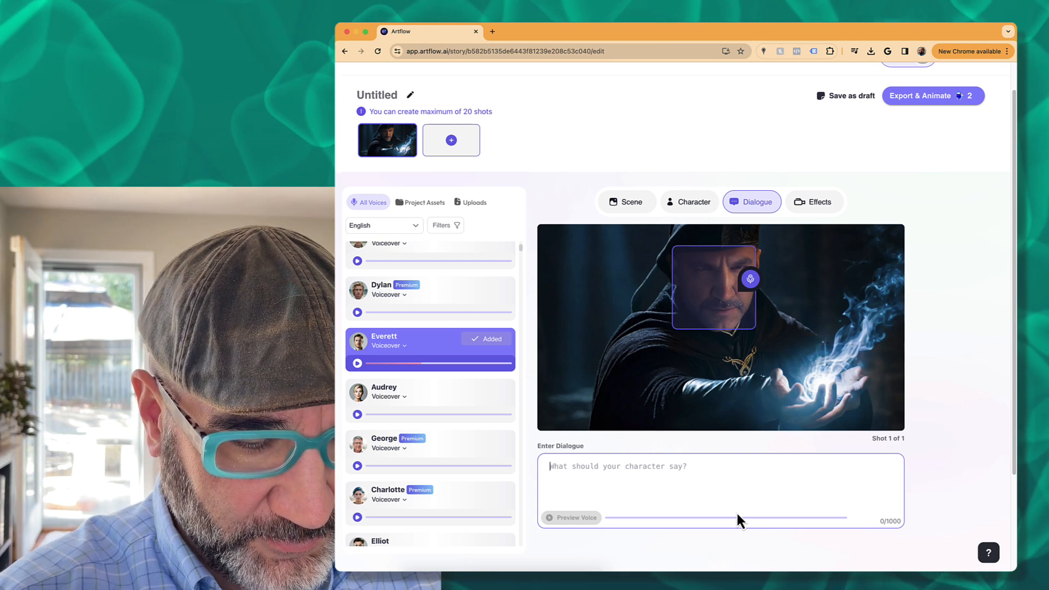
{"action": "type", "text": "Somebody tak"}
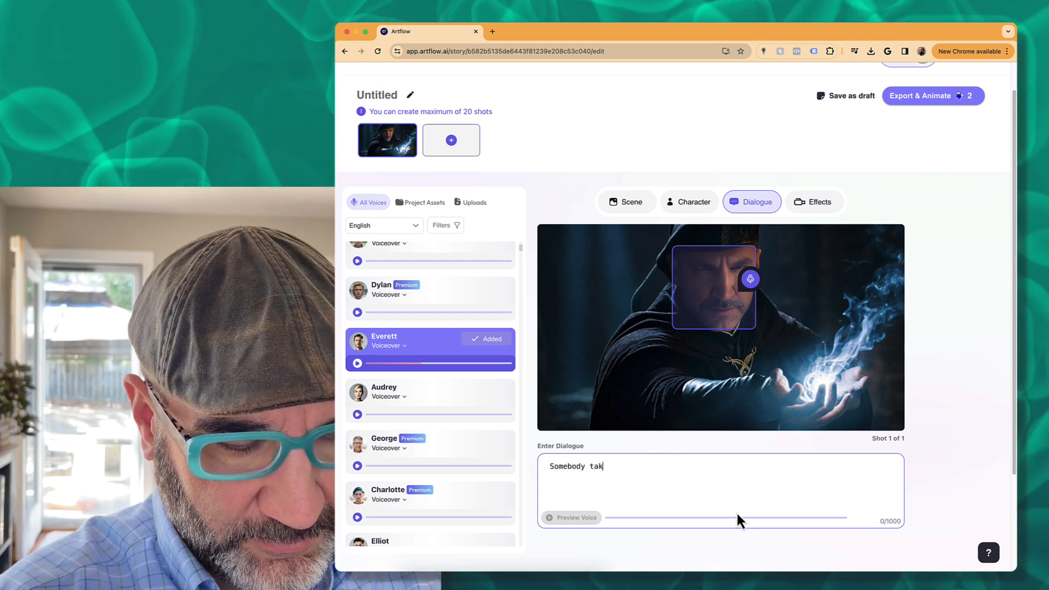
{"action": "type", "text": "e this piece"}
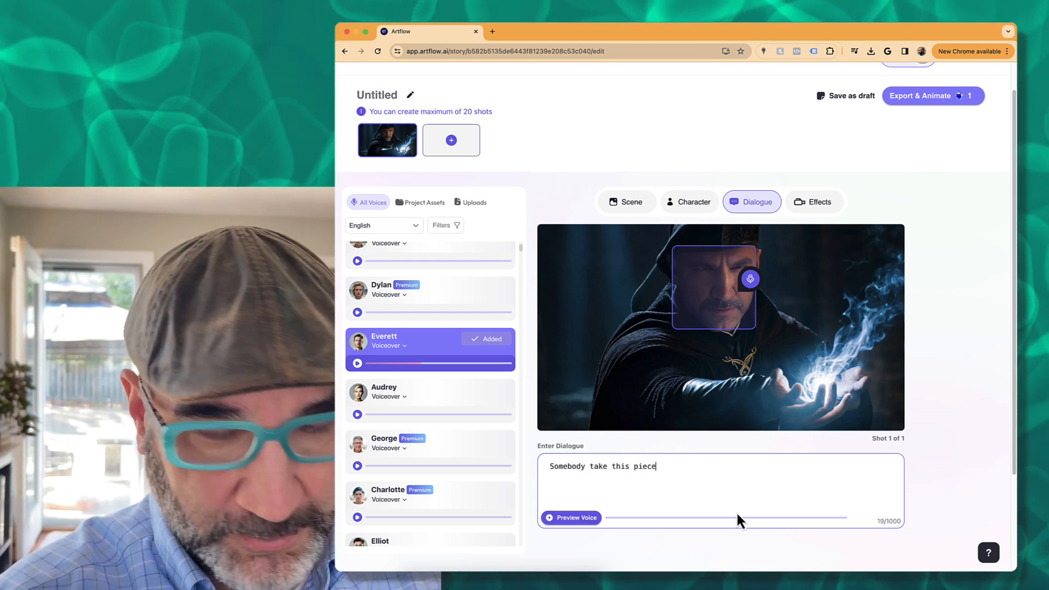
{"action": "type", "text": " of ice."}
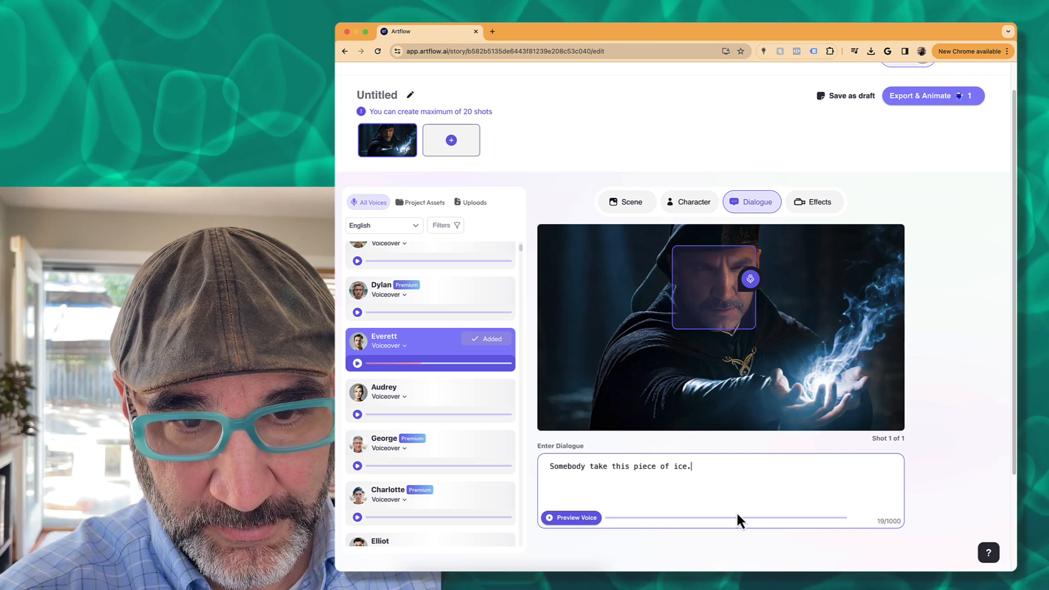
{"action": "type", "text": ".. it is"}
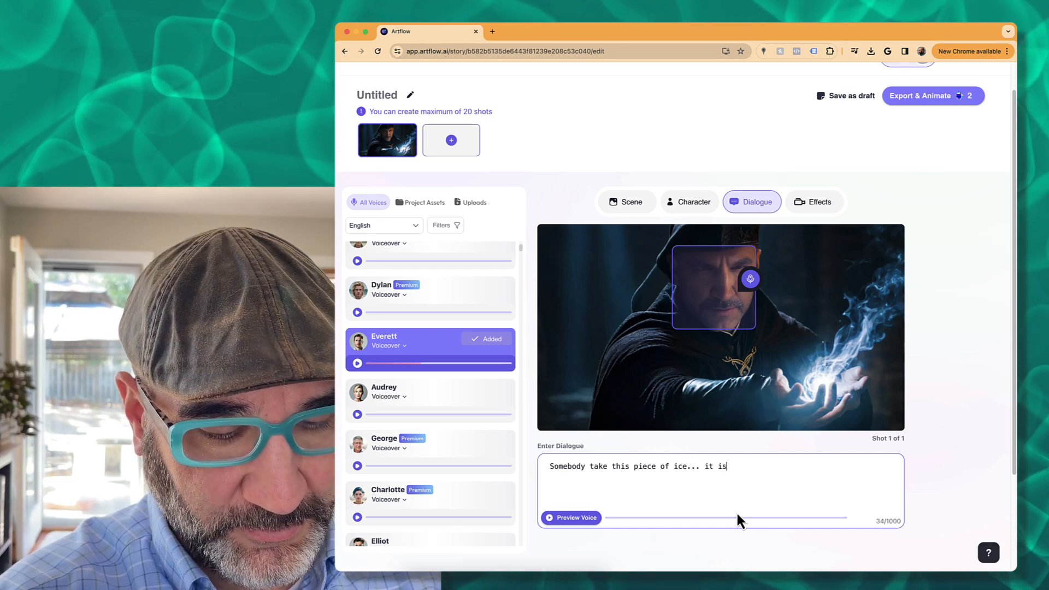
{"action": "type", "text": " SOOO col"}
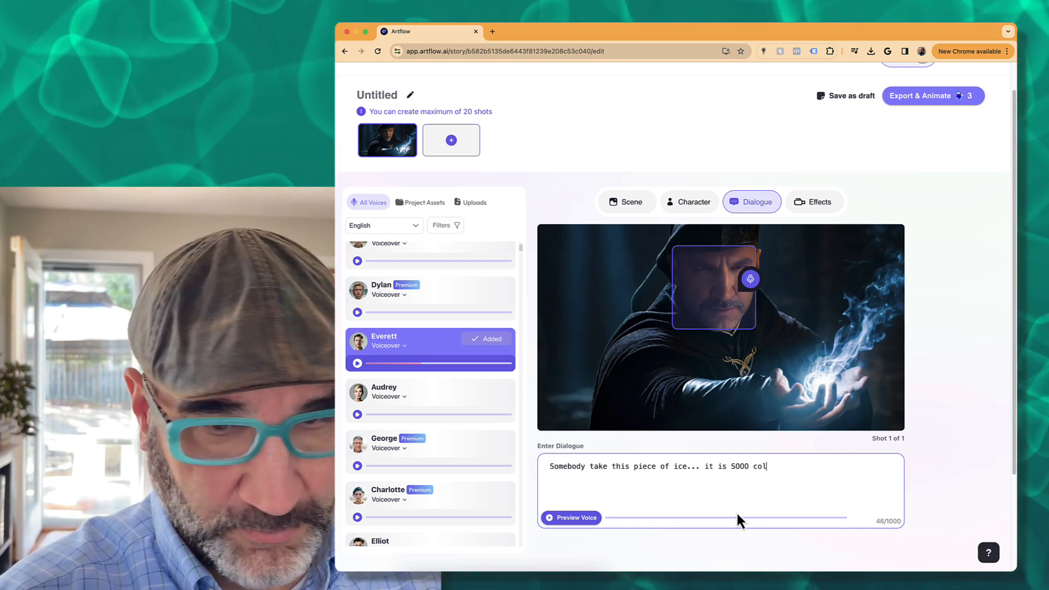
{"action": "type", "text": "d!"}
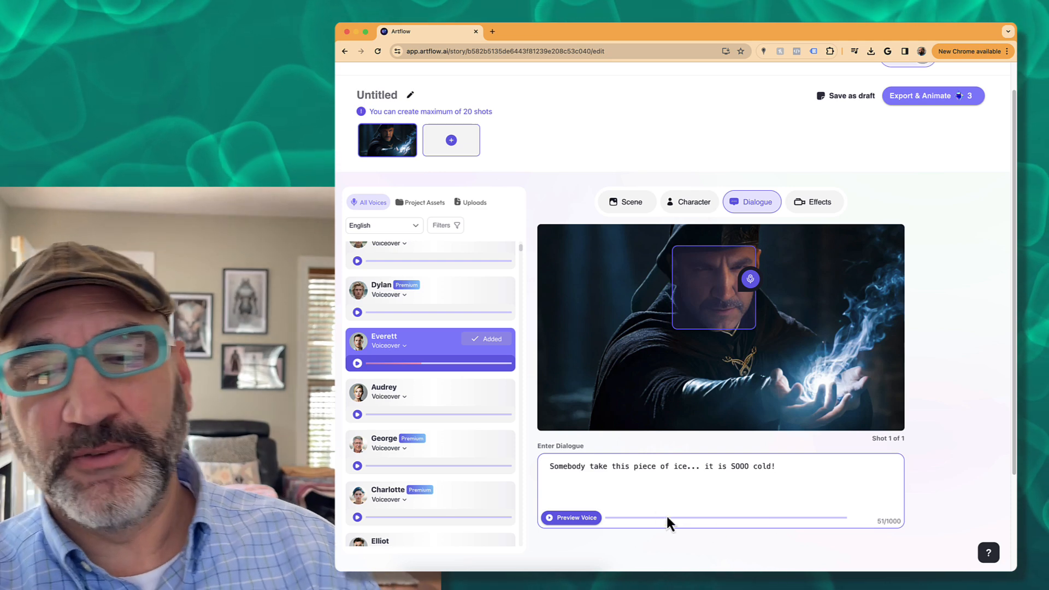
{"action": "left_click", "coordinate": [577, 519]}
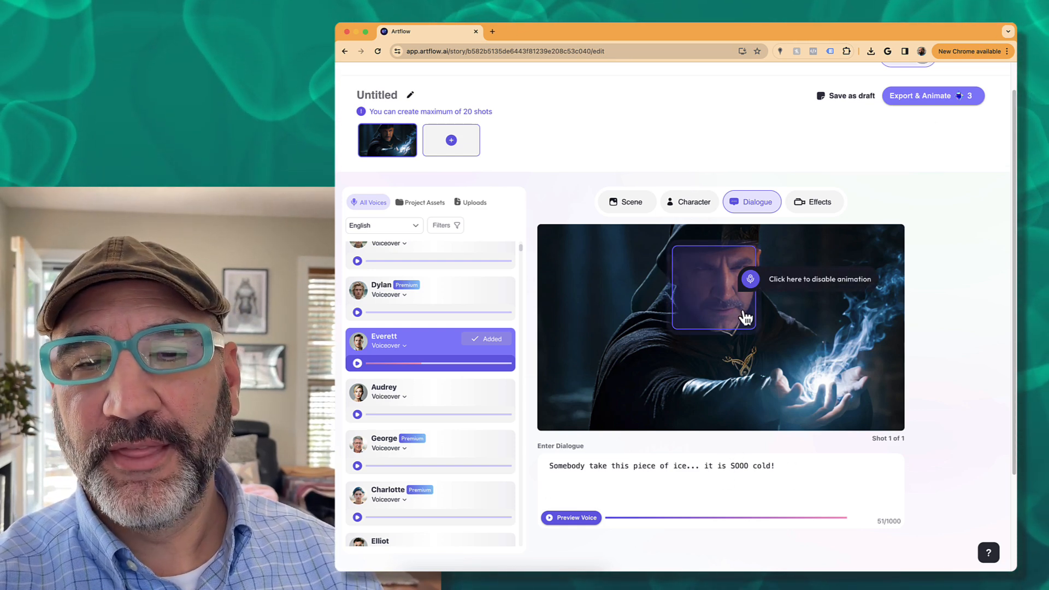
- Use Export & Animate to export the story as a video with the title 'ice'
{"action": "mouse_move", "coordinate": [918, 104]}
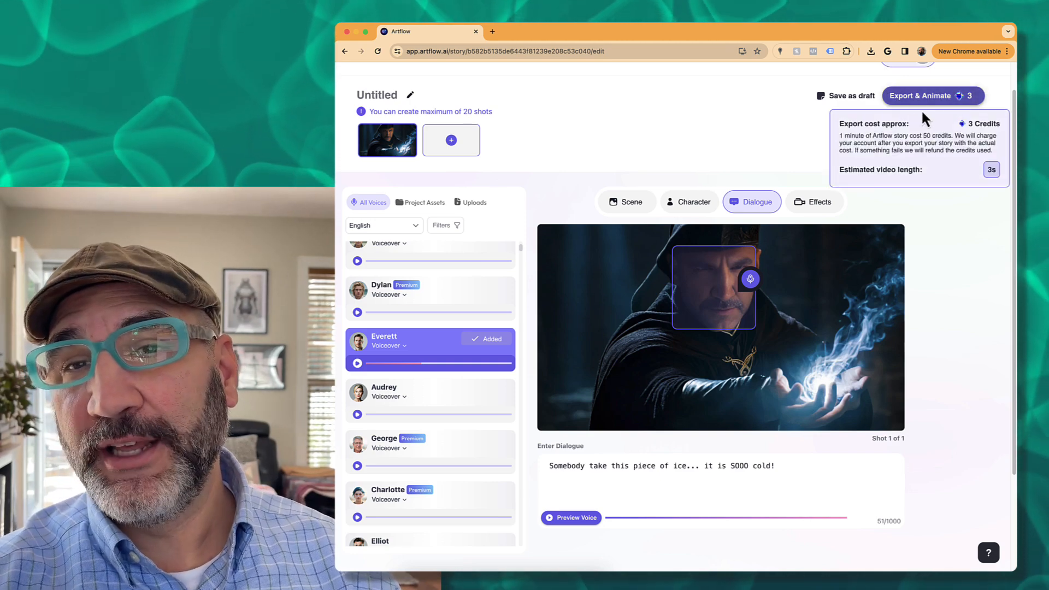
{"action": "scroll", "coordinate": [955, 188], "scroll_direction": "up", "scroll_amount": 1}
{"action": "scroll", "coordinate": [957, 194], "scroll_direction": "up", "scroll_amount": 2}
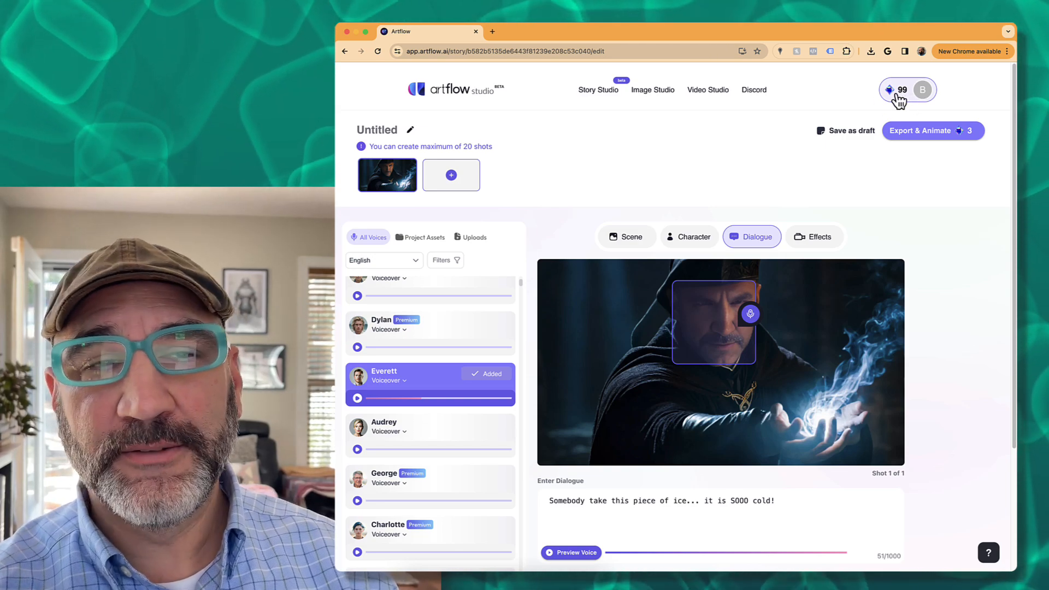
{"action": "mouse_move", "coordinate": [913, 135]}
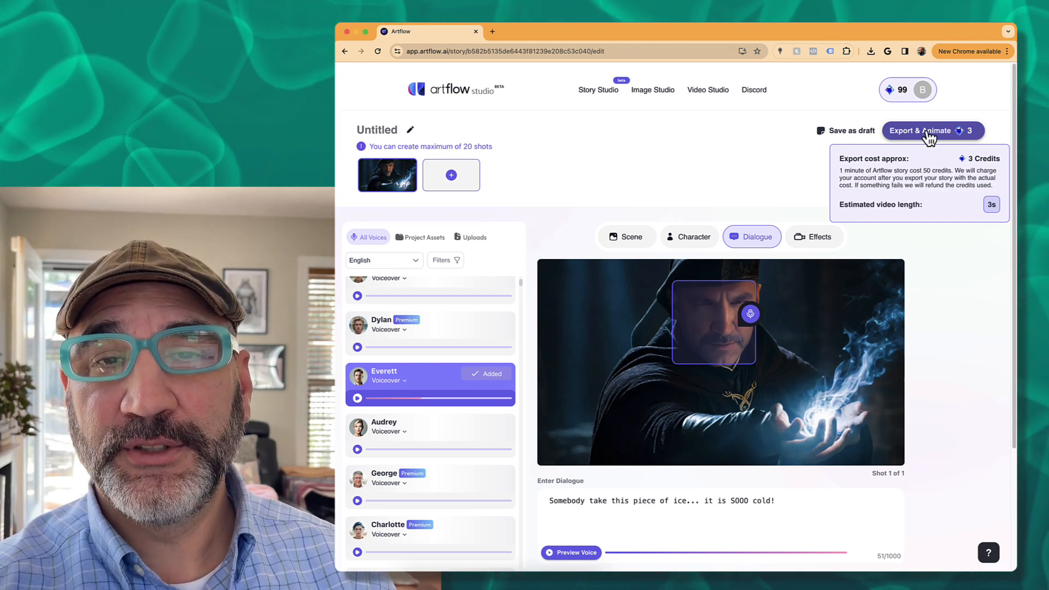
{"action": "left_click", "coordinate": [929, 136]}
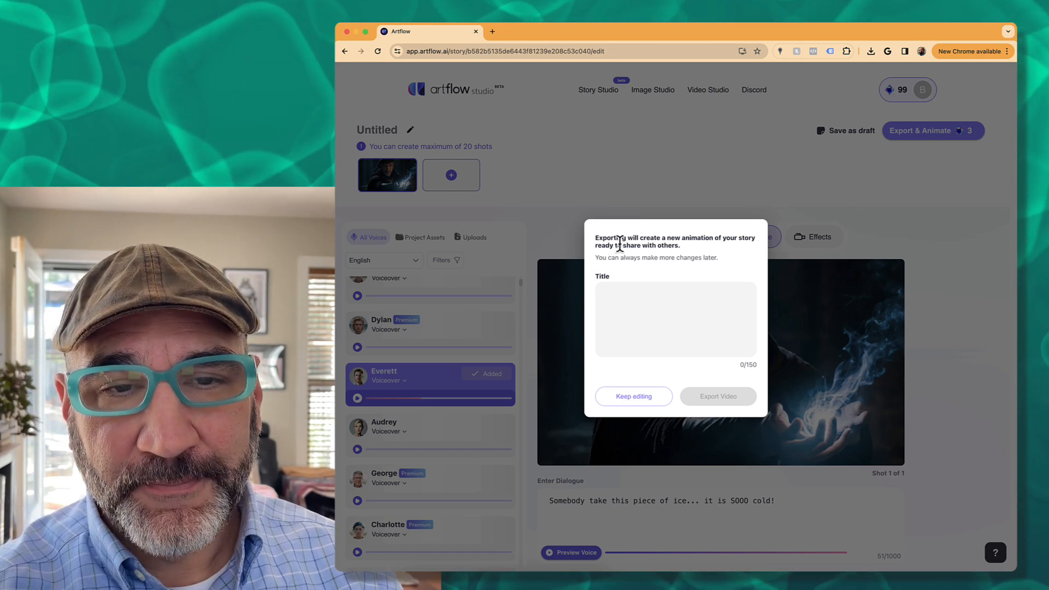
{"action": "left_click", "coordinate": [650, 300]}
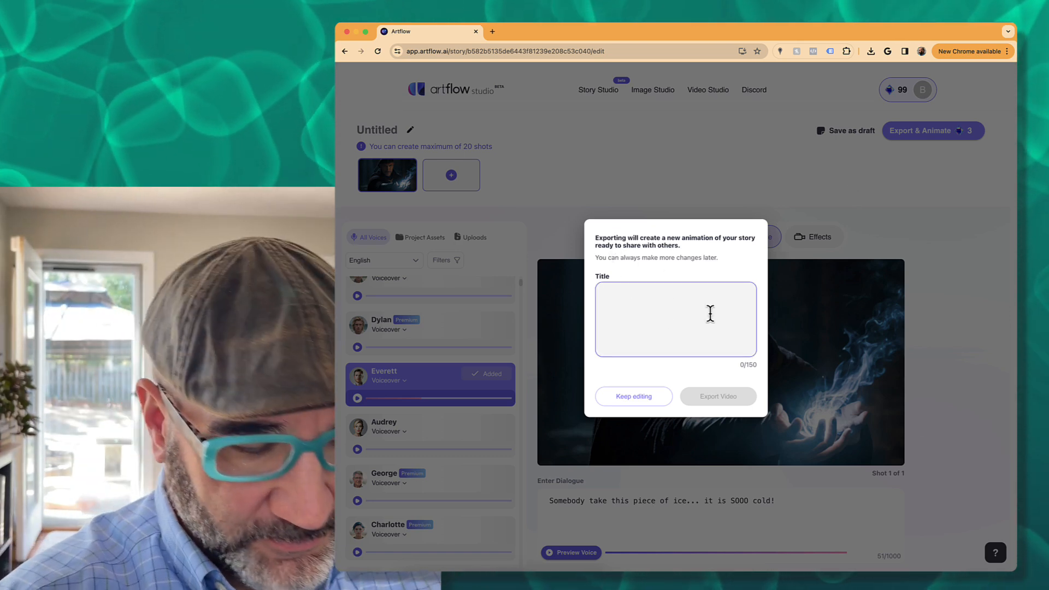
{"action": "type", "text": "ice"}
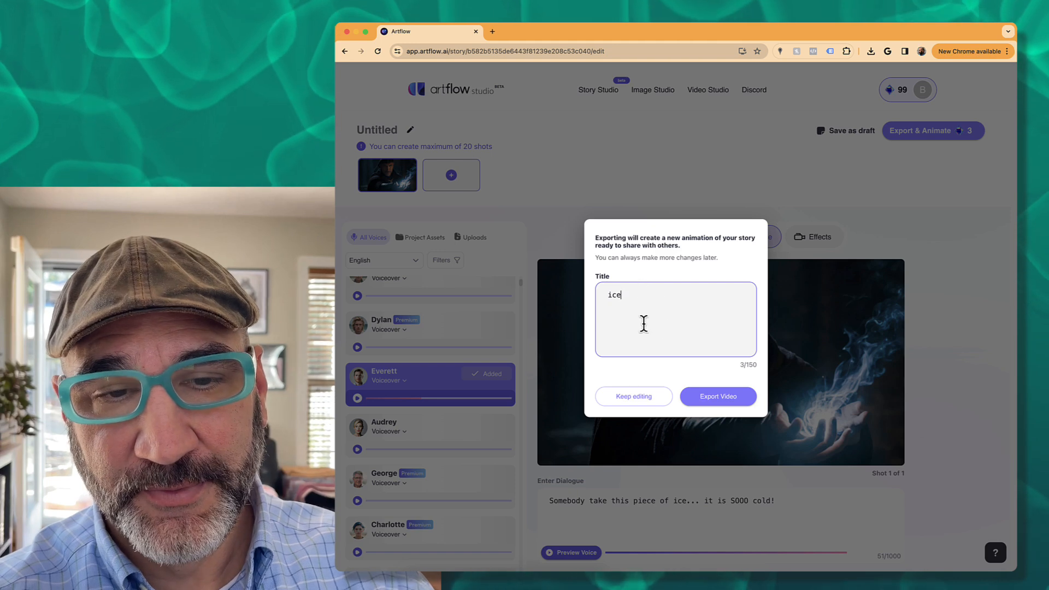
{"action": "left_click", "coordinate": [718, 398]}
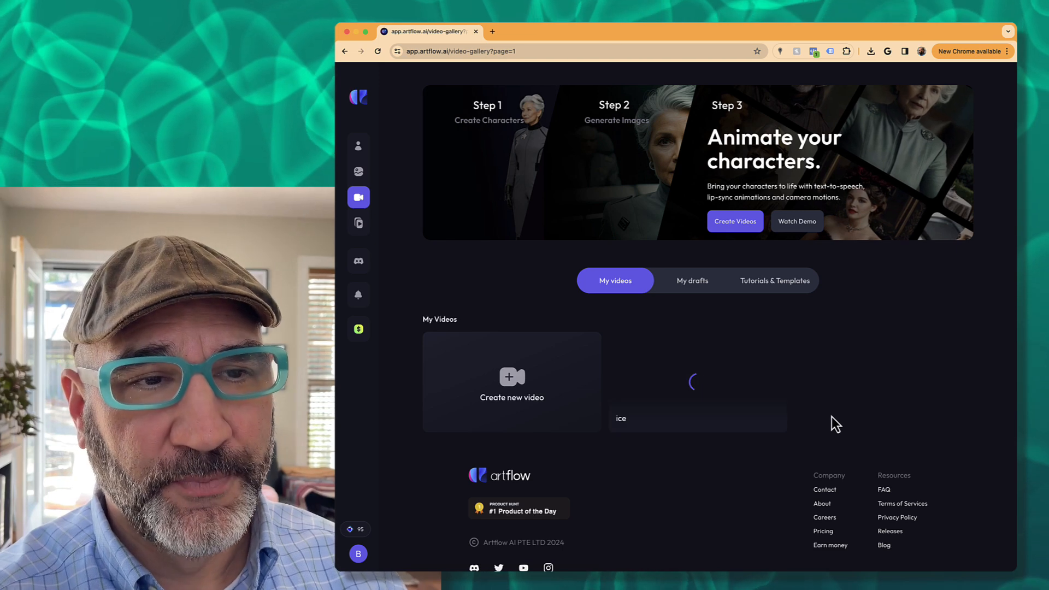
{"action": "mouse_move", "coordinate": [359, 171]}
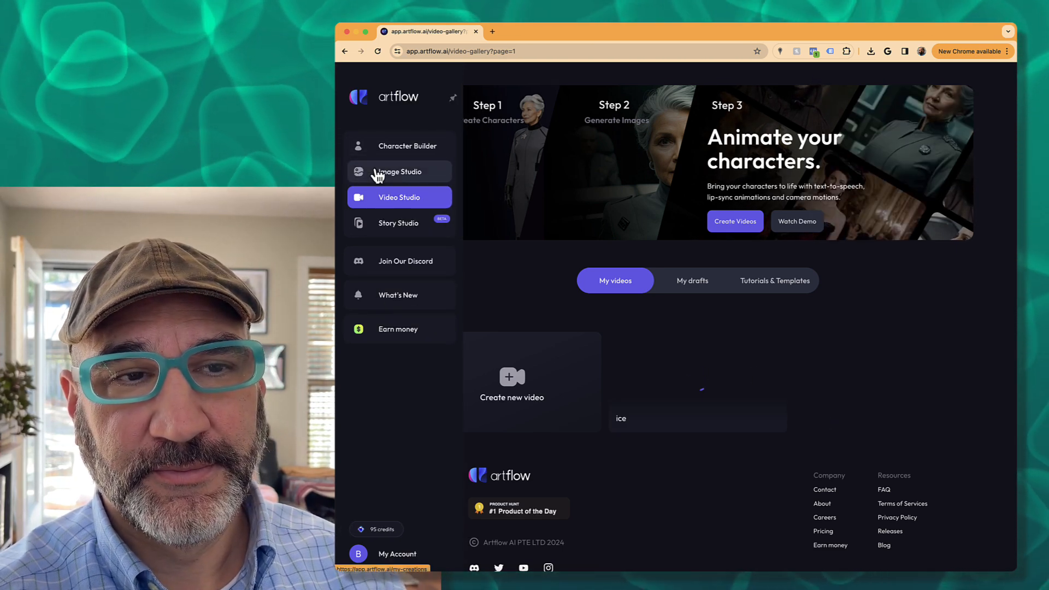
- Open Image Studio's My creations and scroll through the 12 steampunk, vlogger and wizard images
{"action": "left_click", "coordinate": [377, 172]}
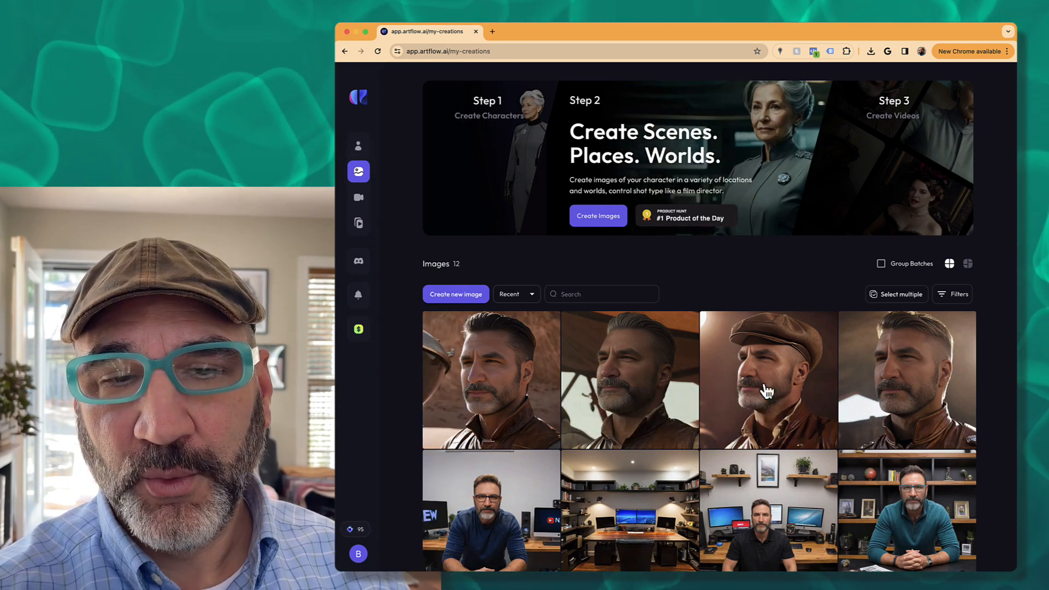
{"action": "scroll", "coordinate": [766, 393], "scroll_direction": "down", "scroll_amount": 10}
{"action": "scroll", "coordinate": [765, 399], "scroll_direction": "up", "scroll_amount": 10}
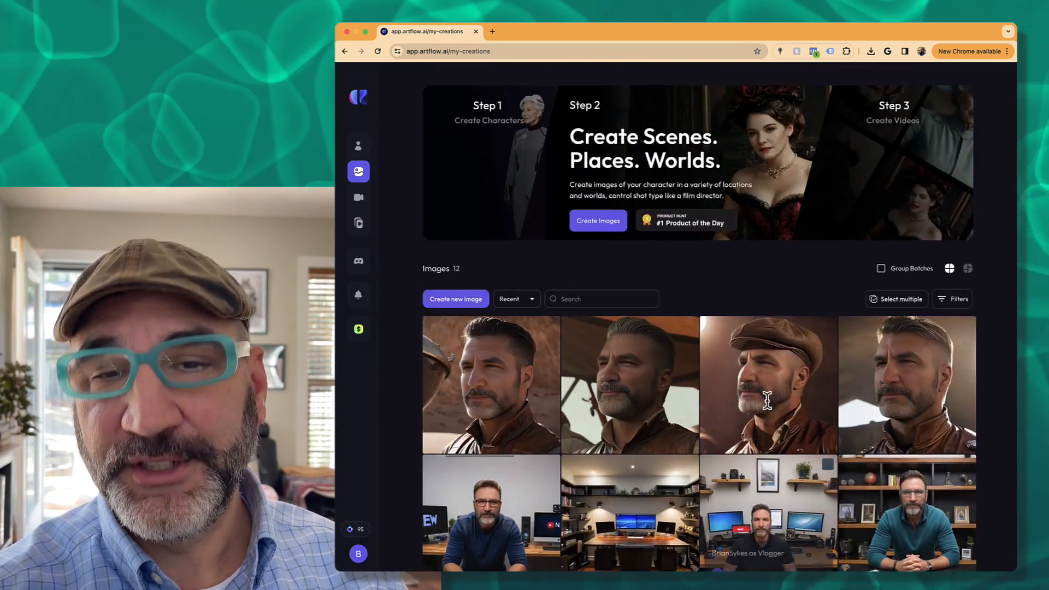
{"action": "scroll", "coordinate": [767, 400], "scroll_direction": "down", "scroll_amount": 3}
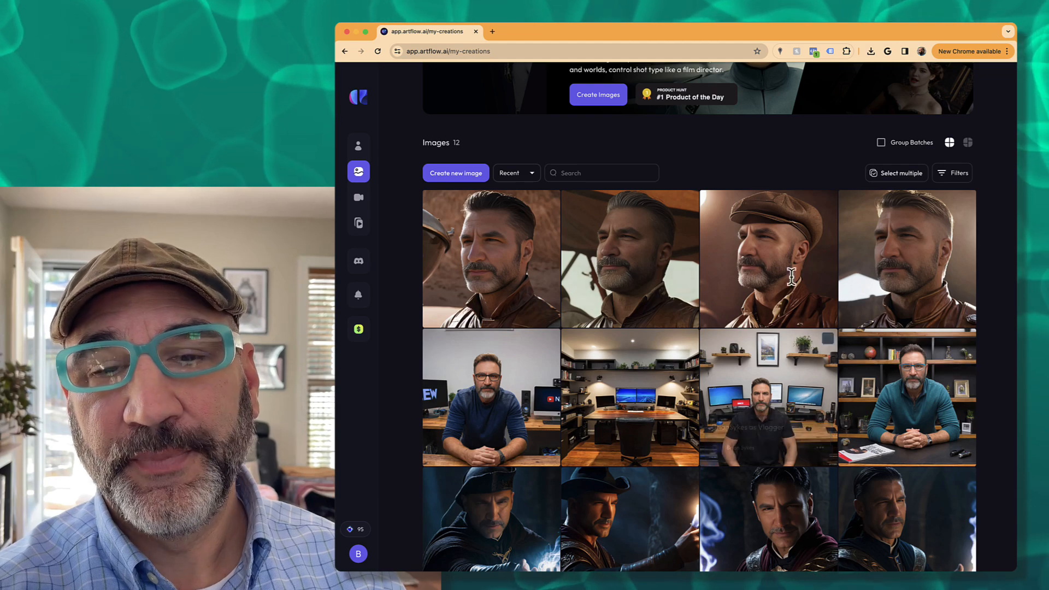
{"action": "scroll", "coordinate": [466, 257], "scroll_direction": "down", "scroll_amount": 4}
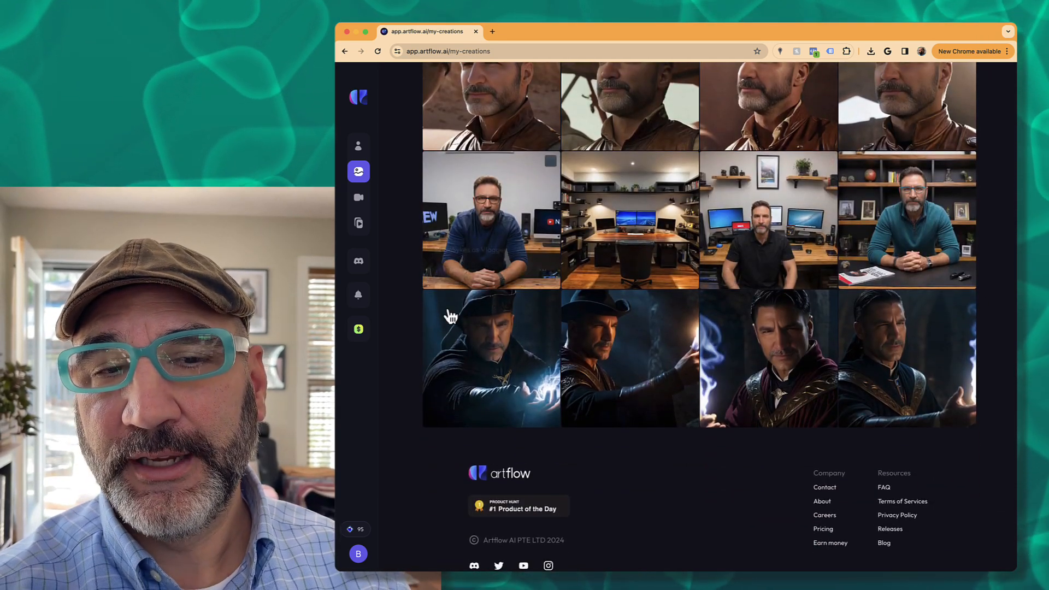
{"action": "mouse_move", "coordinate": [854, 309]}
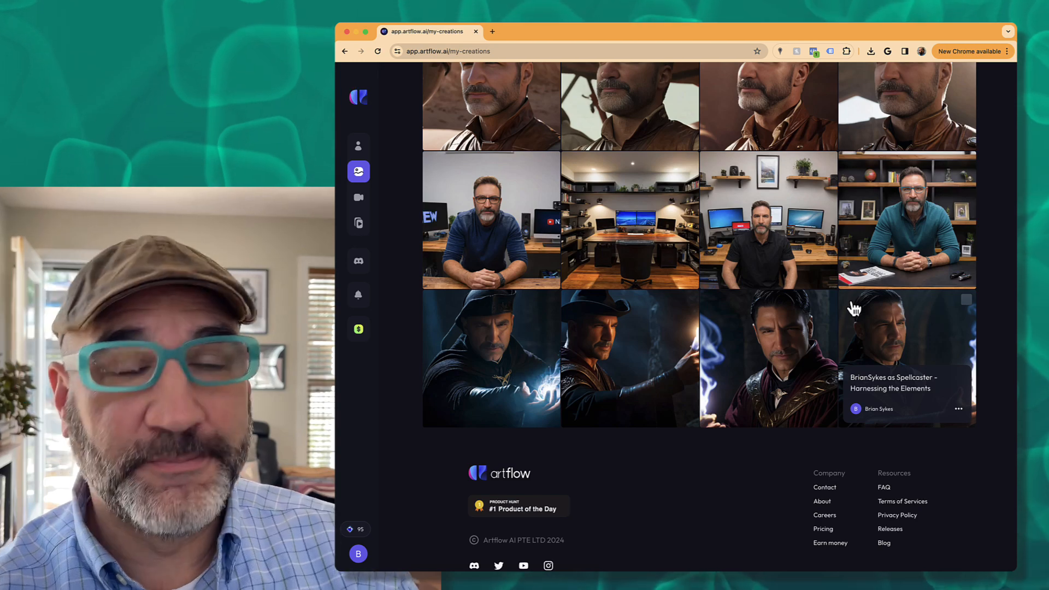
{"action": "scroll", "coordinate": [859, 310], "scroll_direction": "up", "scroll_amount": 4}
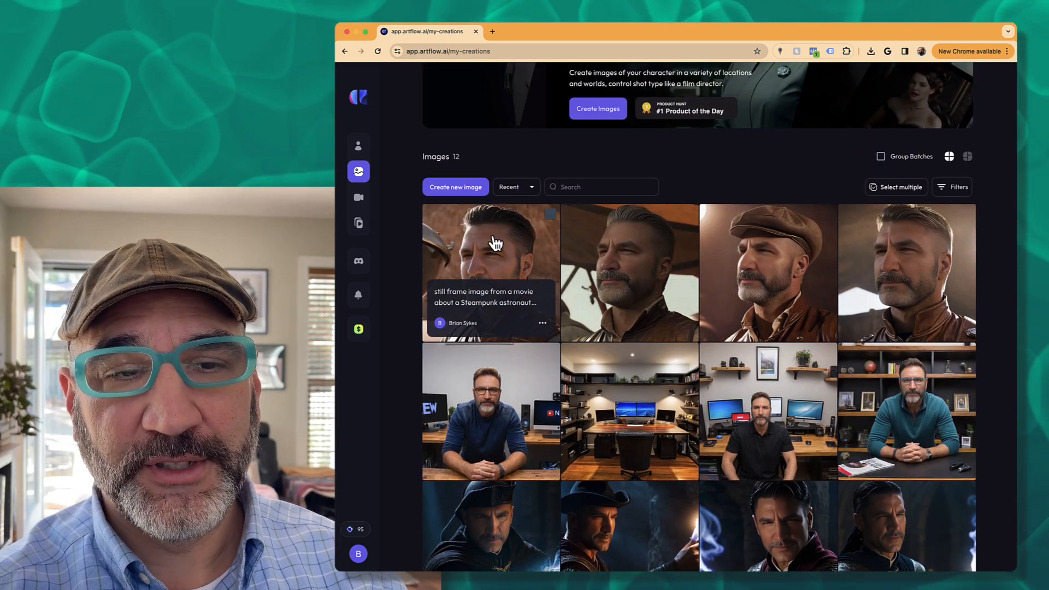
- Open the steampunk astronaut image and flip through other images from its batch
{"action": "left_click", "coordinate": [494, 240]}
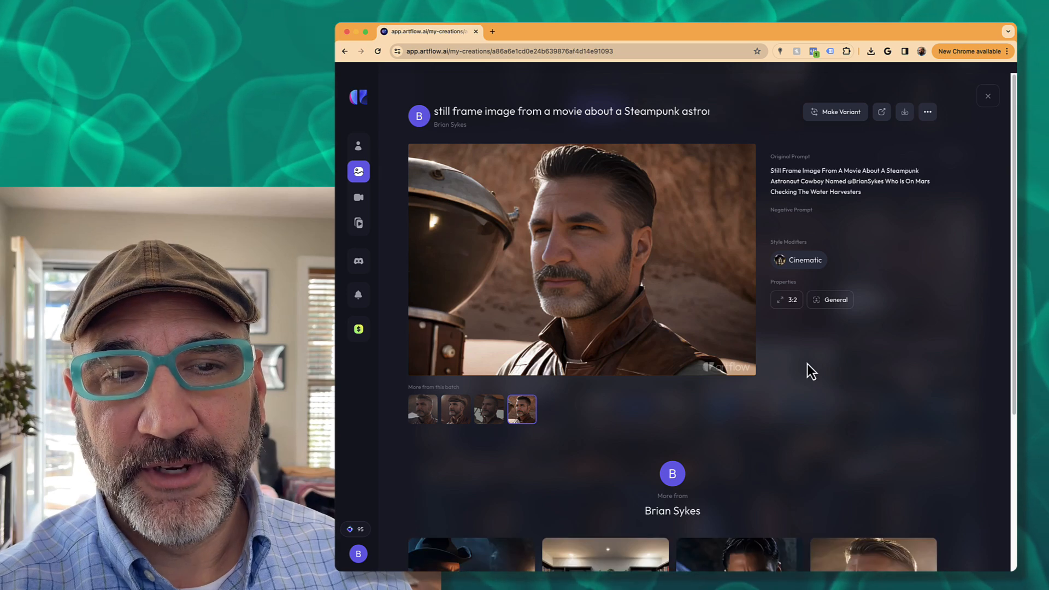
{"action": "left_click", "coordinate": [495, 415]}
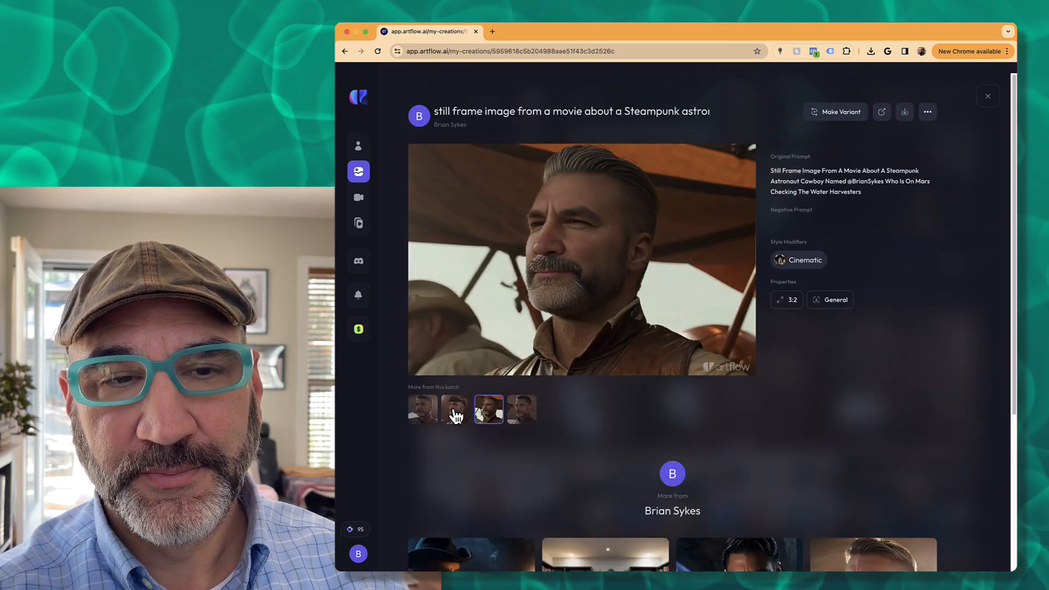
{"action": "left_click", "coordinate": [452, 411]}
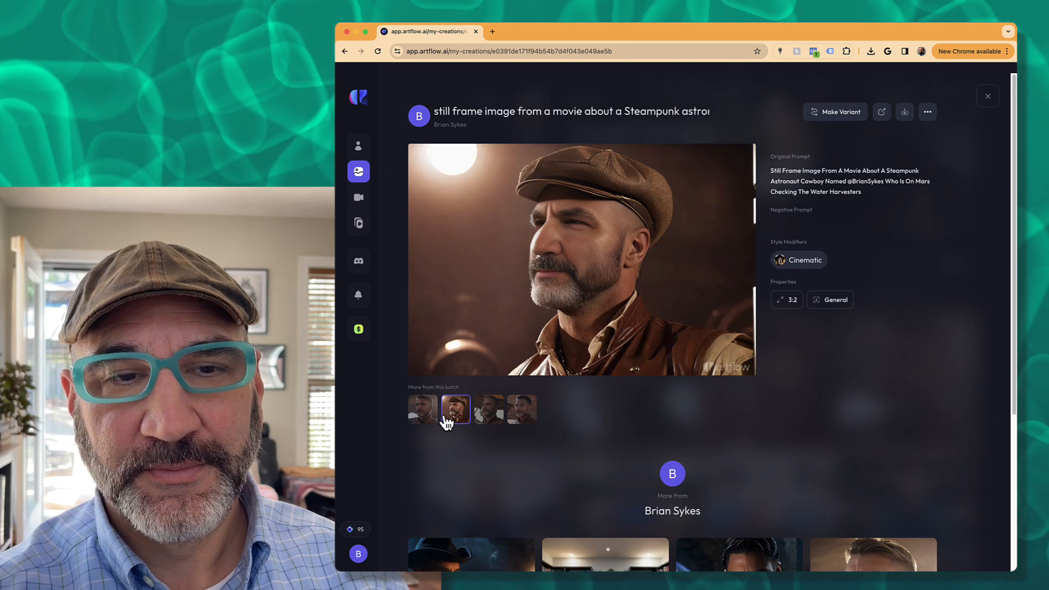
{"action": "left_click", "coordinate": [422, 410]}
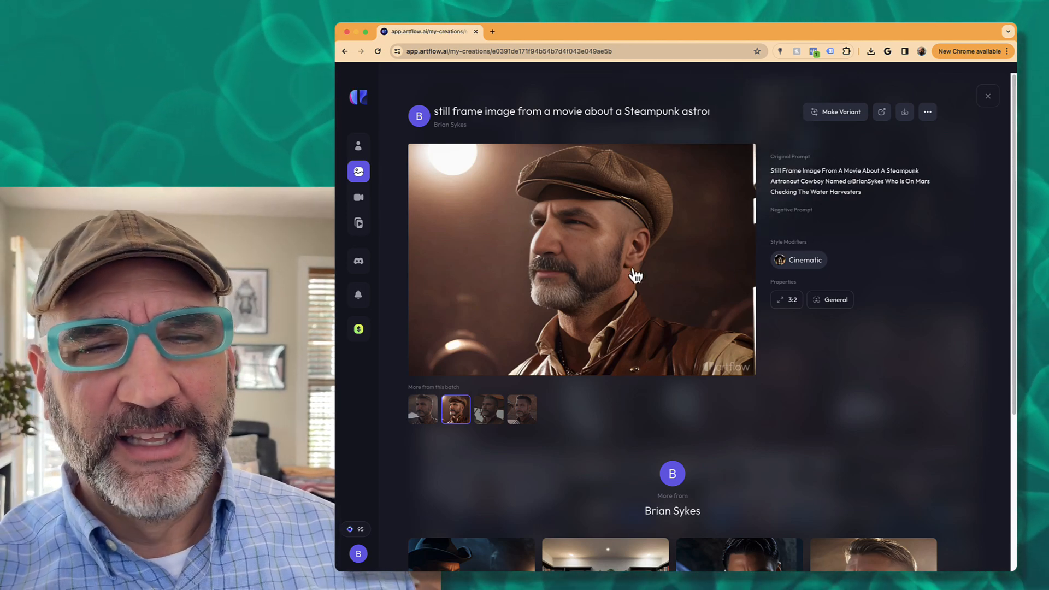
- Step through the batch's first to fourth images, ending on the man beside a helmet
{"action": "left_click", "coordinate": [431, 416]}
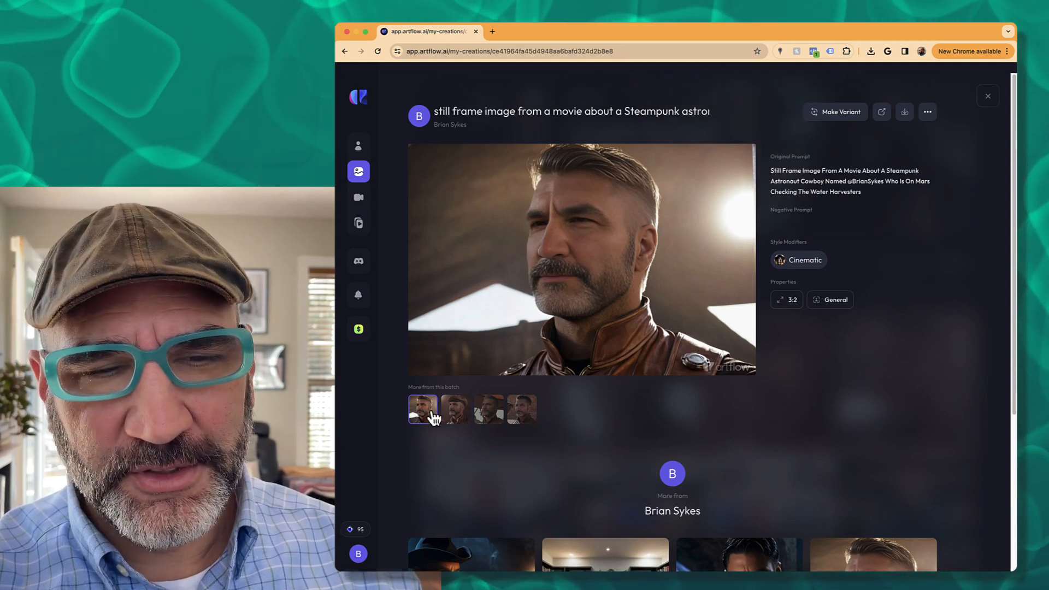
{"action": "left_click", "coordinate": [457, 416]}
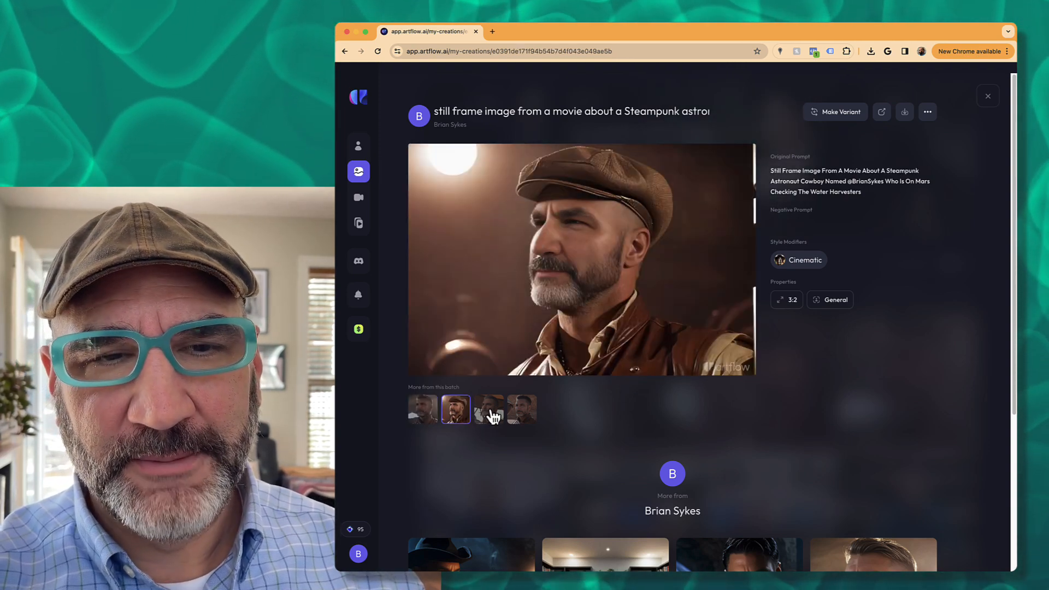
{"action": "left_click", "coordinate": [488, 416]}
{"action": "left_click", "coordinate": [525, 418]}
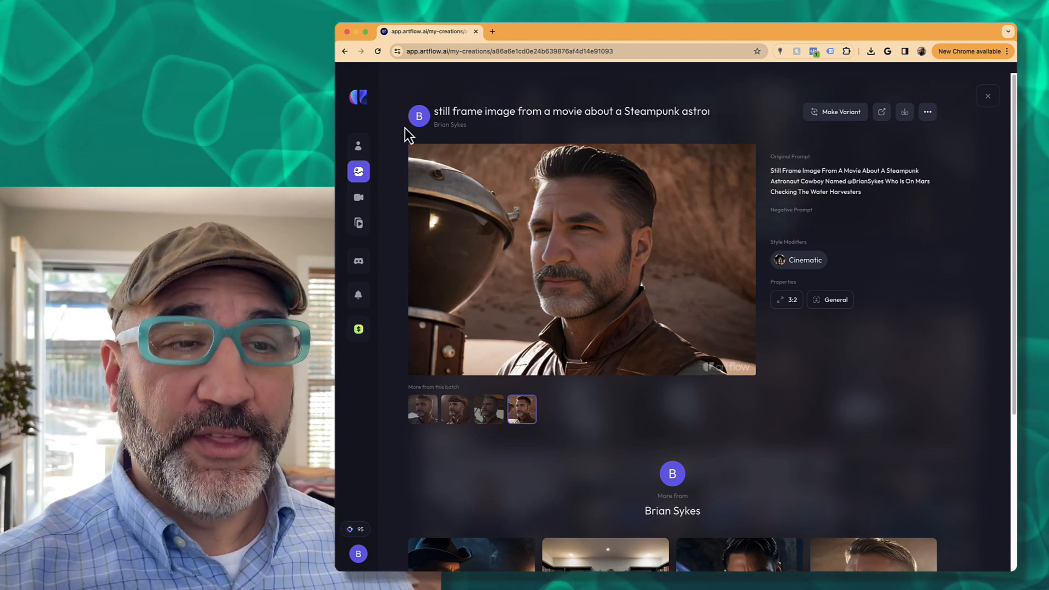
{"action": "mouse_move", "coordinate": [376, 158]}
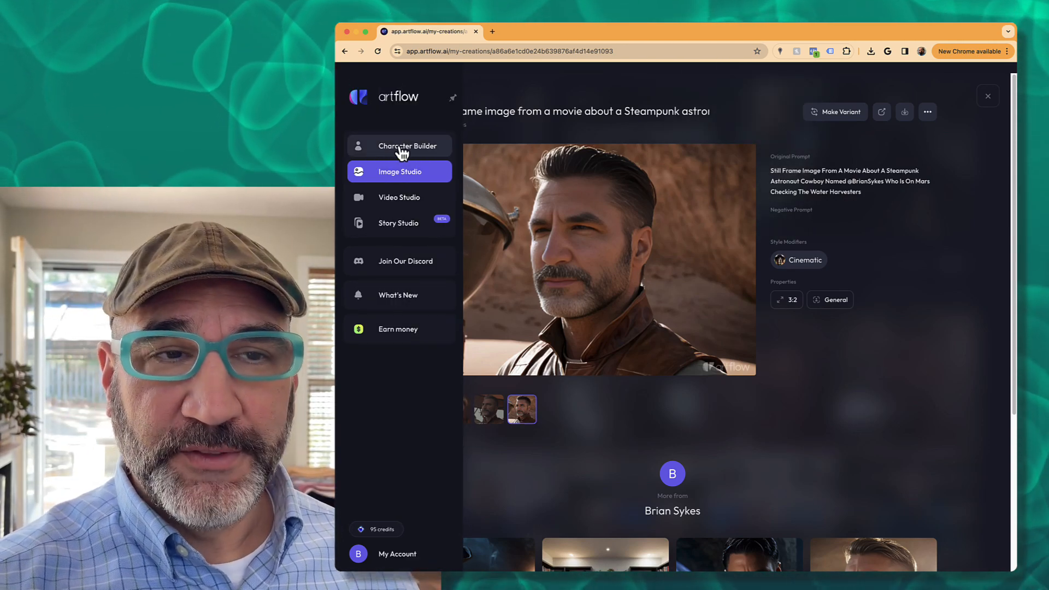
- In the Character Builder, load more public actors and browse the child and adult portraits
{"action": "left_click", "coordinate": [400, 149]}
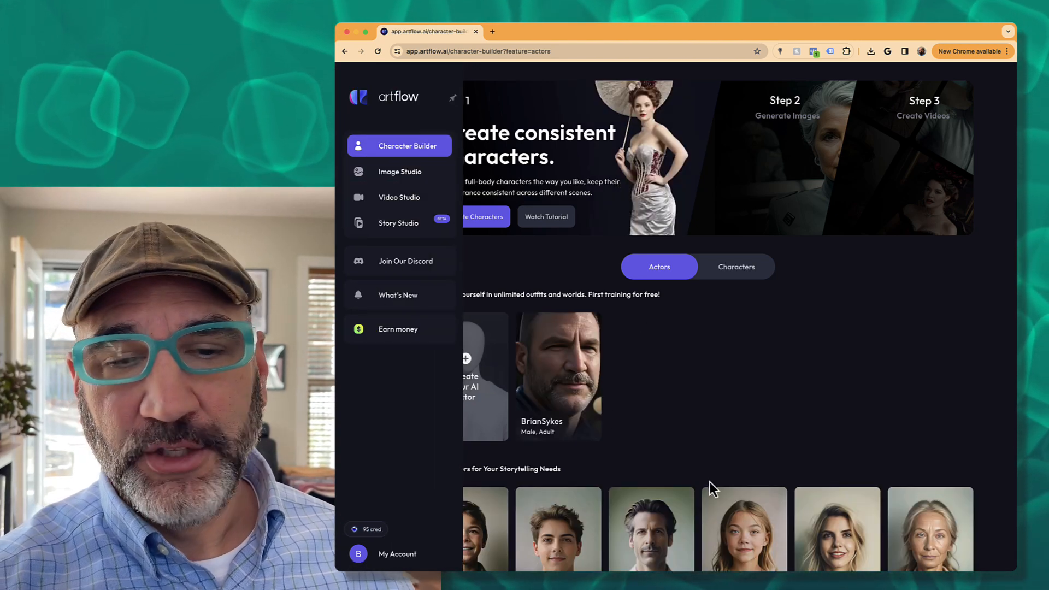
{"action": "scroll", "coordinate": [710, 394], "scroll_direction": "down", "scroll_amount": 8}
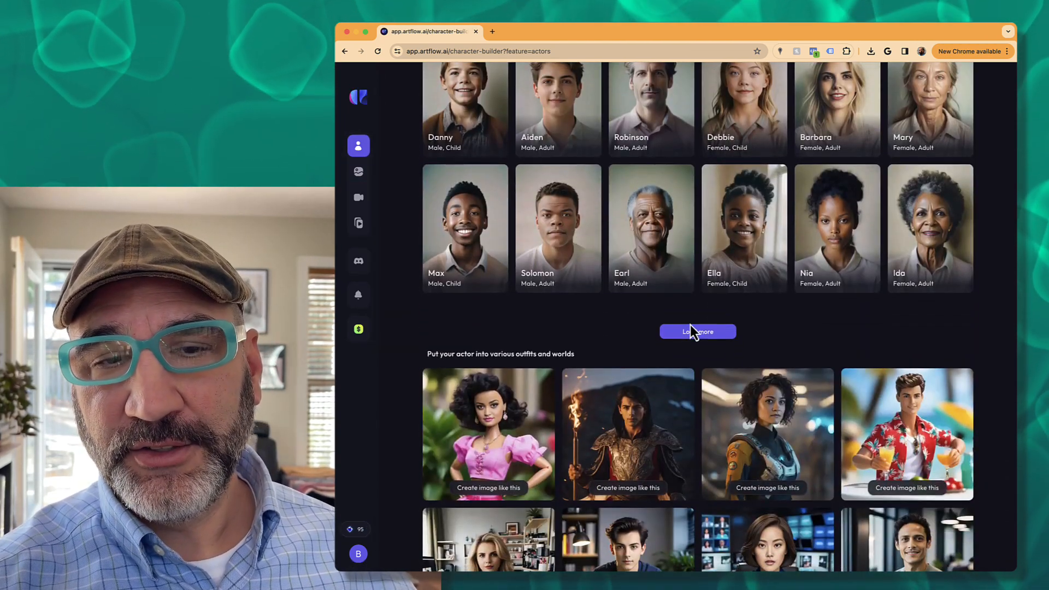
{"action": "left_click", "coordinate": [691, 331]}
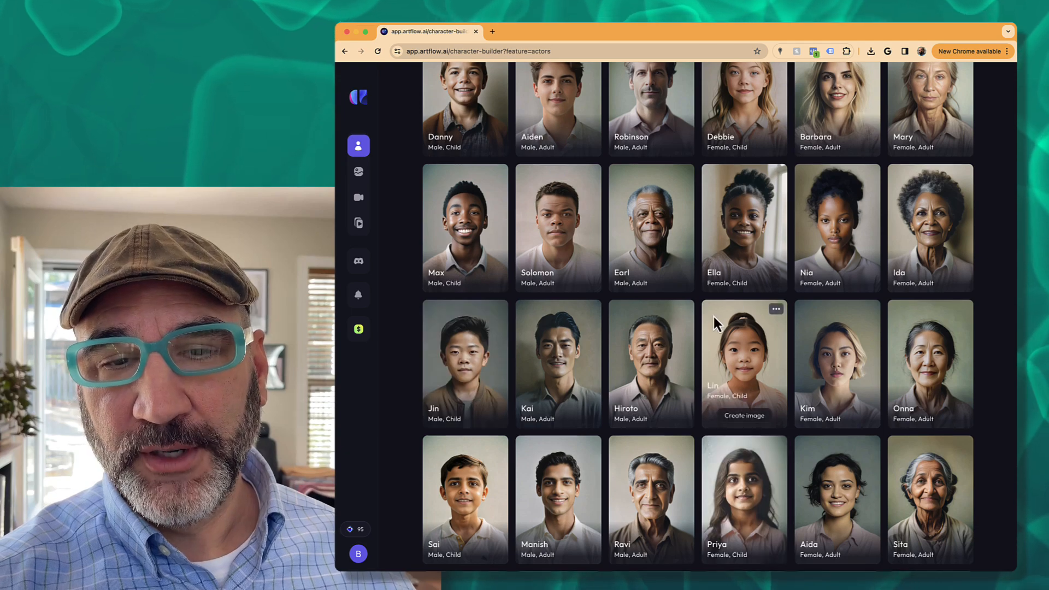
{"action": "scroll", "coordinate": [713, 317], "scroll_direction": "down", "scroll_amount": 5}
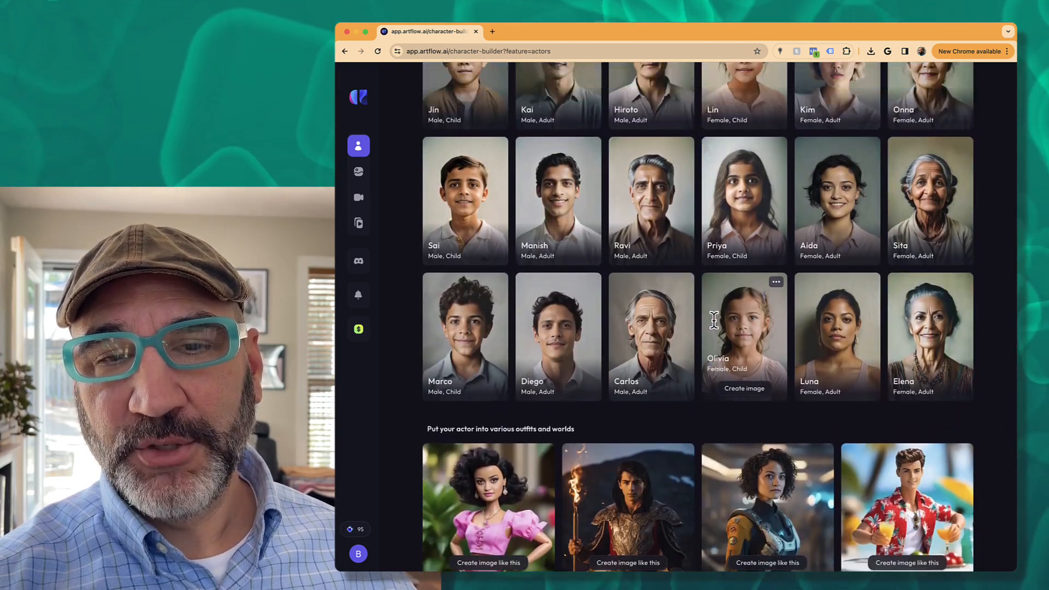
{"action": "scroll", "coordinate": [715, 339], "scroll_direction": "up", "scroll_amount": 5}
{"action": "mouse_move", "coordinate": [568, 248]}
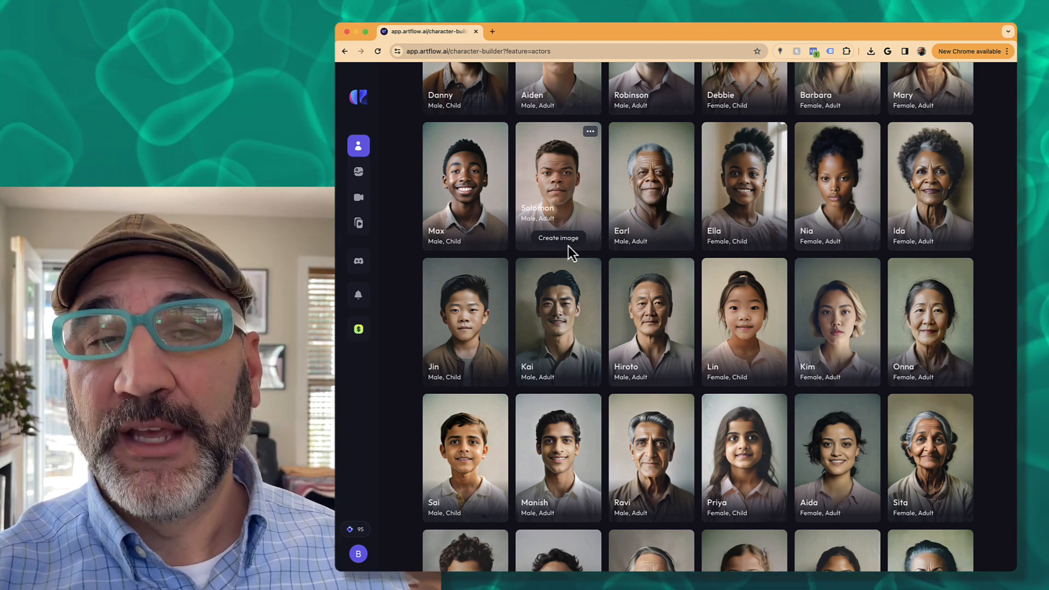
{"action": "scroll", "coordinate": [568, 246], "scroll_direction": "up", "scroll_amount": 4}
{"action": "mouse_move", "coordinate": [545, 289]}
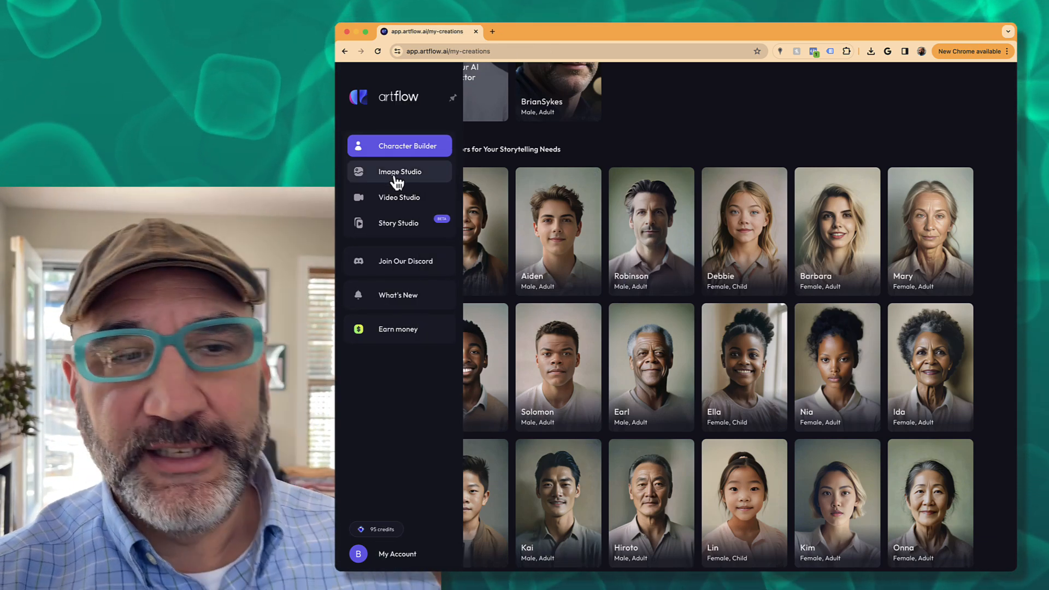
- Scroll through the Image Studio creations, then open My videos where 'ice' is processing
{"action": "left_click", "coordinate": [396, 179]}
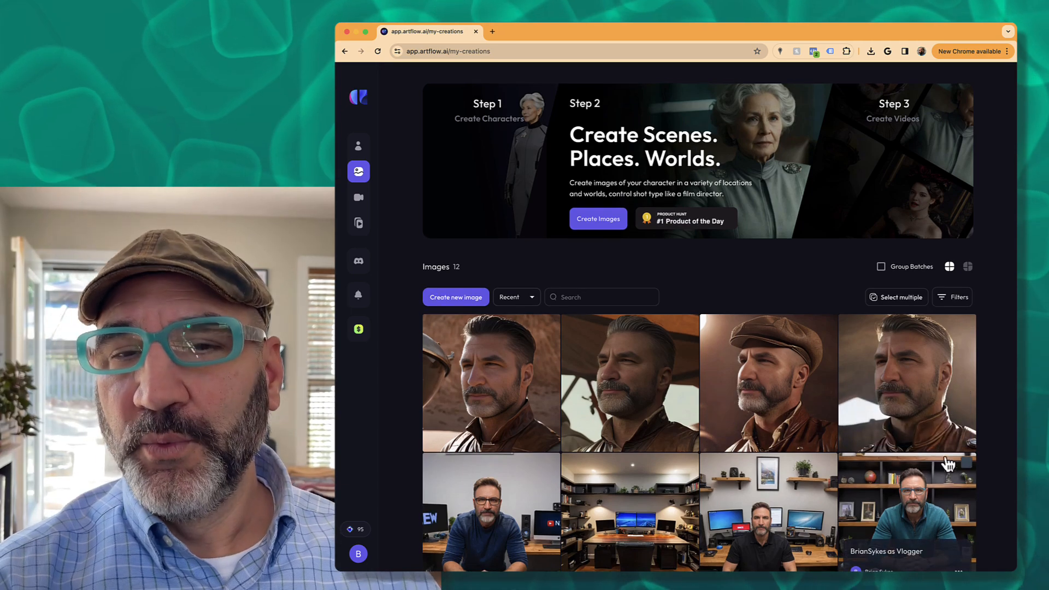
{"action": "scroll", "coordinate": [928, 454], "scroll_direction": "down", "scroll_amount": 5}
{"action": "scroll", "coordinate": [904, 430], "scroll_direction": "up", "scroll_amount": 5}
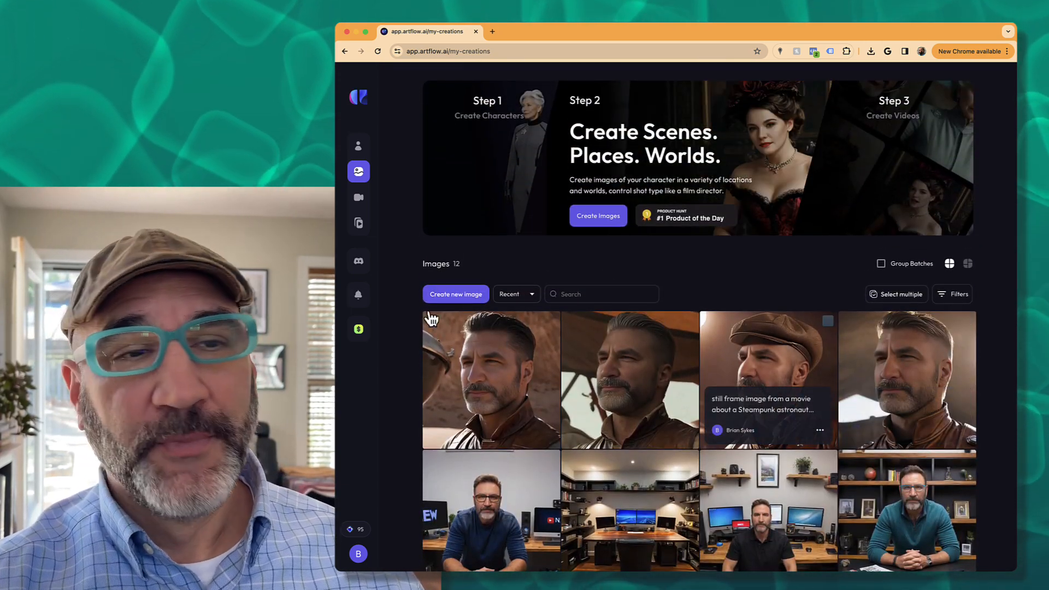
{"action": "left_click", "coordinate": [407, 203]}
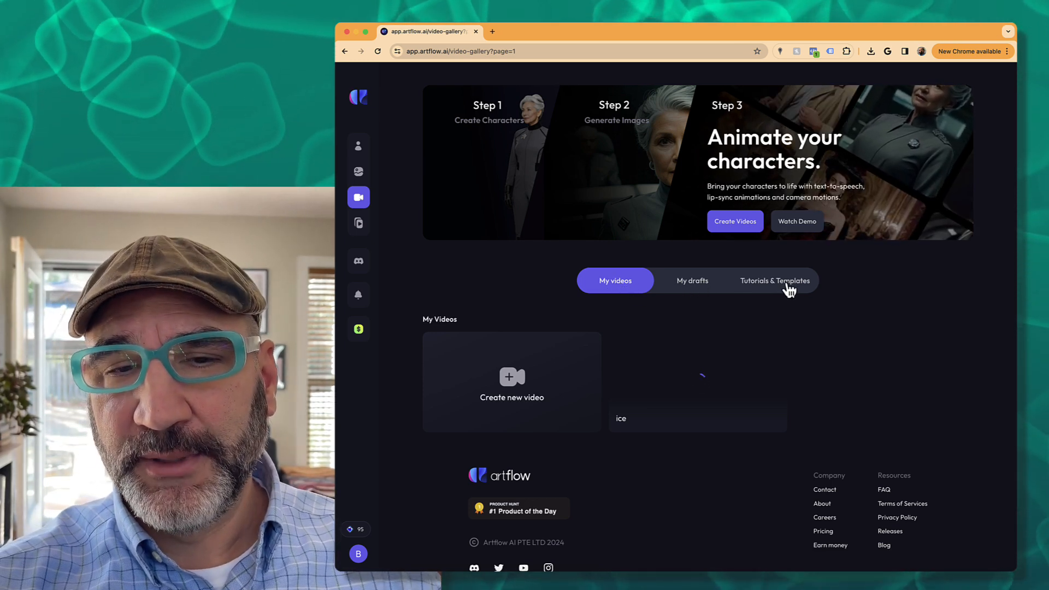
- Browse the Tutorials & Templates list, then go to Story Studio's Sample stories
{"action": "left_click", "coordinate": [789, 289]}
{"action": "scroll", "coordinate": [779, 352], "scroll_direction": "down", "scroll_amount": 1}
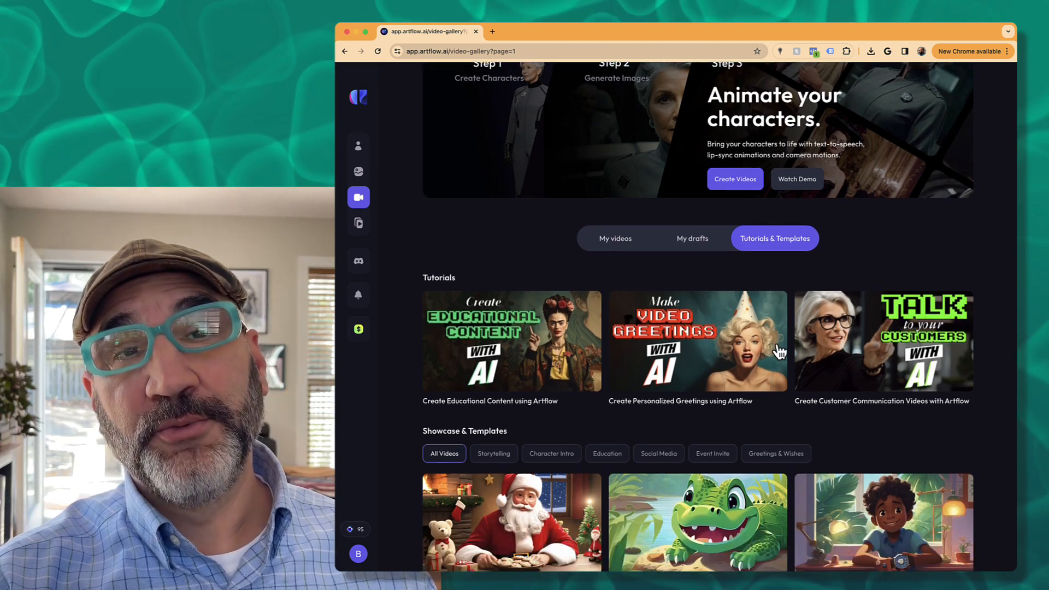
{"action": "scroll", "coordinate": [780, 351], "scroll_direction": "down", "scroll_amount": 3}
{"action": "mouse_move", "coordinate": [601, 514]}
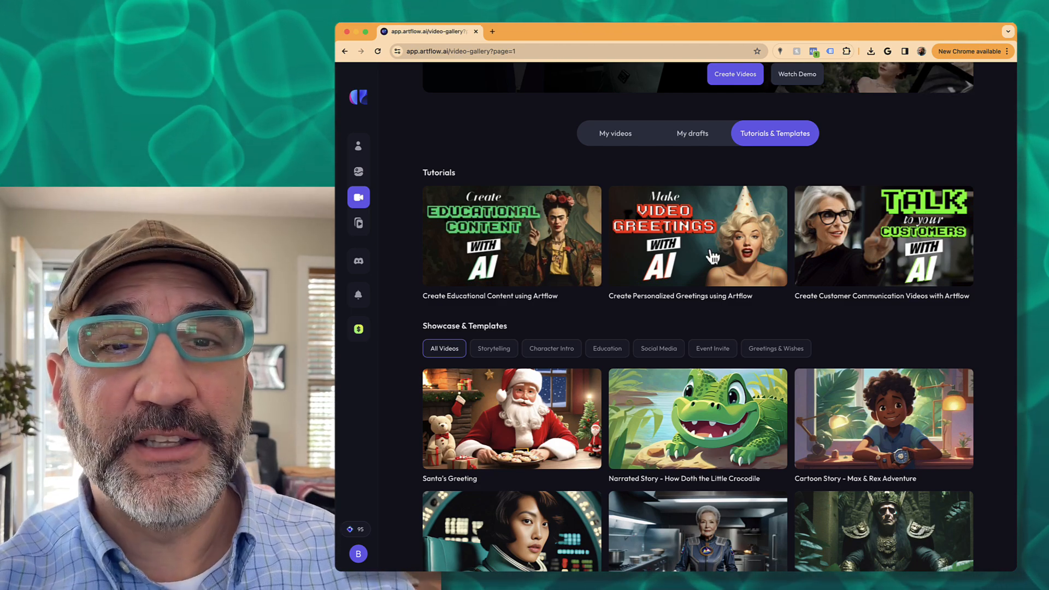
{"action": "scroll", "coordinate": [724, 323], "scroll_direction": "up", "scroll_amount": 2}
{"action": "scroll", "coordinate": [727, 327], "scroll_direction": "up", "scroll_amount": 1}
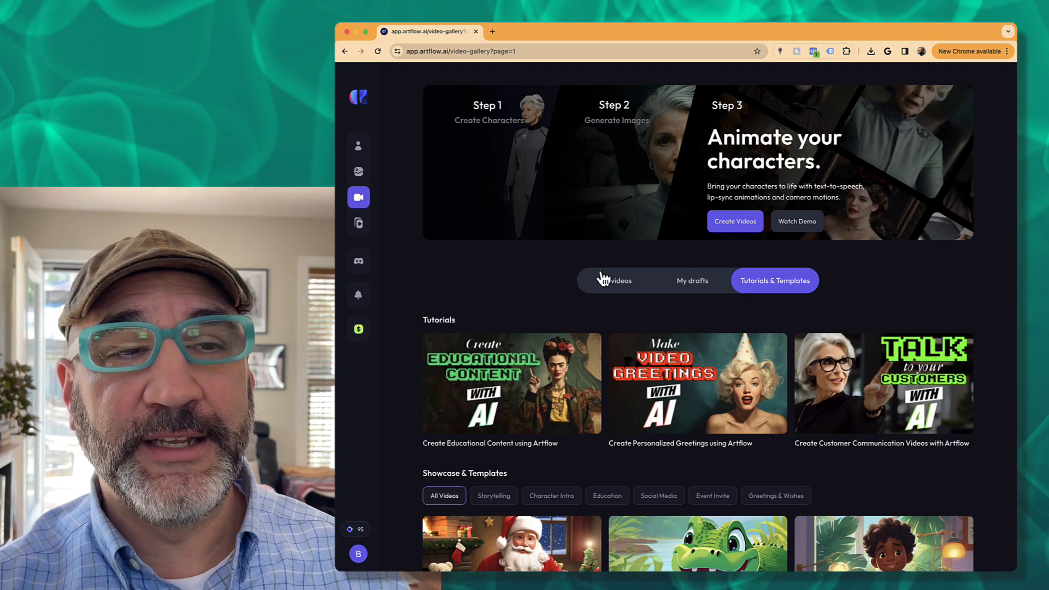
{"action": "left_click", "coordinate": [395, 228]}
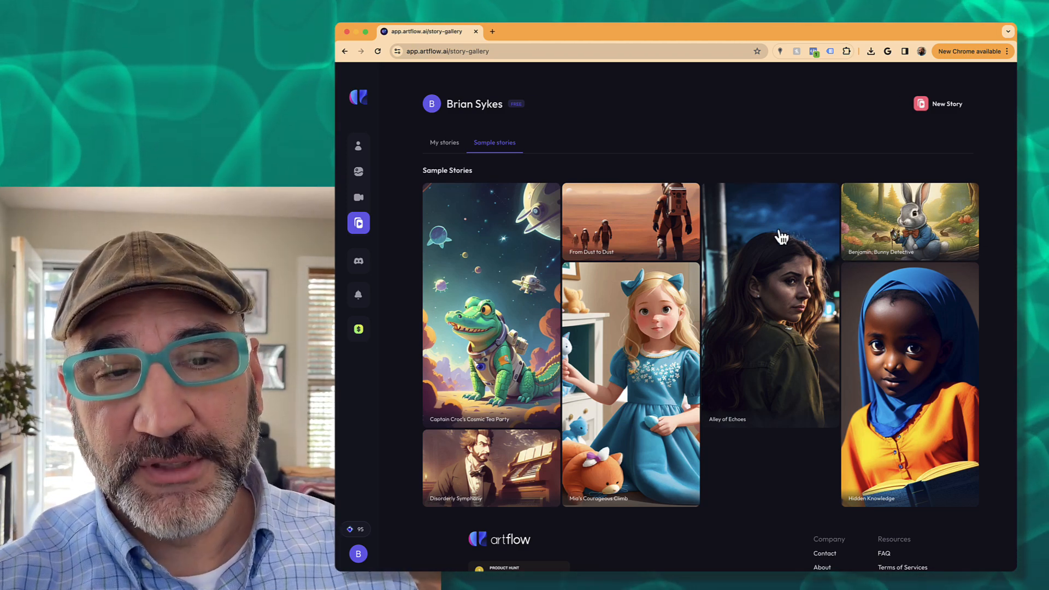
- Play the 'From Dust to Dust' sample story from the Sample stories gallery
{"action": "left_click", "coordinate": [669, 227]}
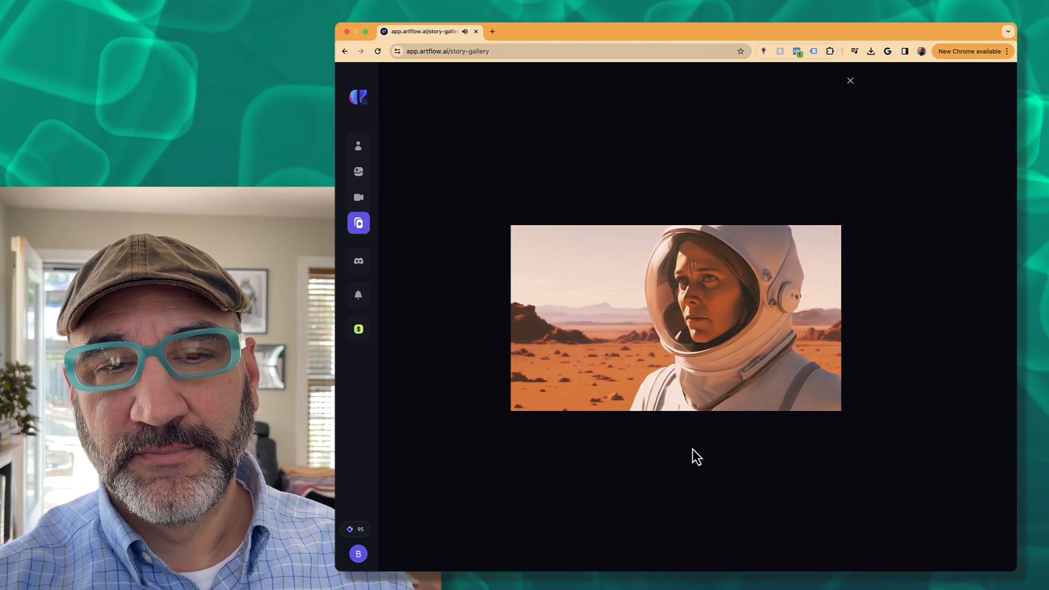
- Pause the 'From Dust to Dust' video and close its player overlay
{"action": "mouse_move", "coordinate": [560, 382]}
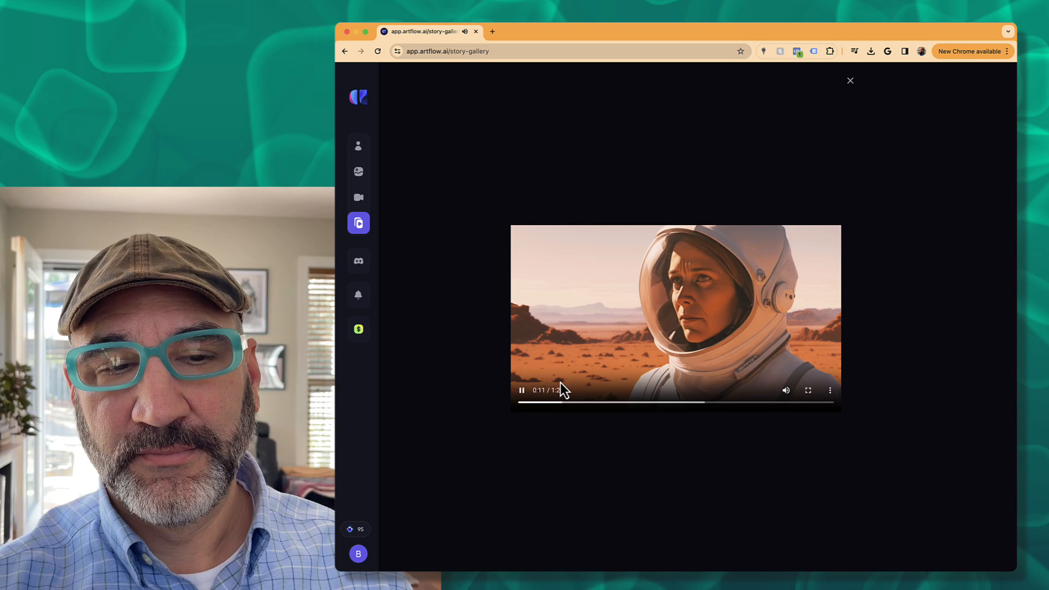
{"action": "left_click", "coordinate": [522, 391]}
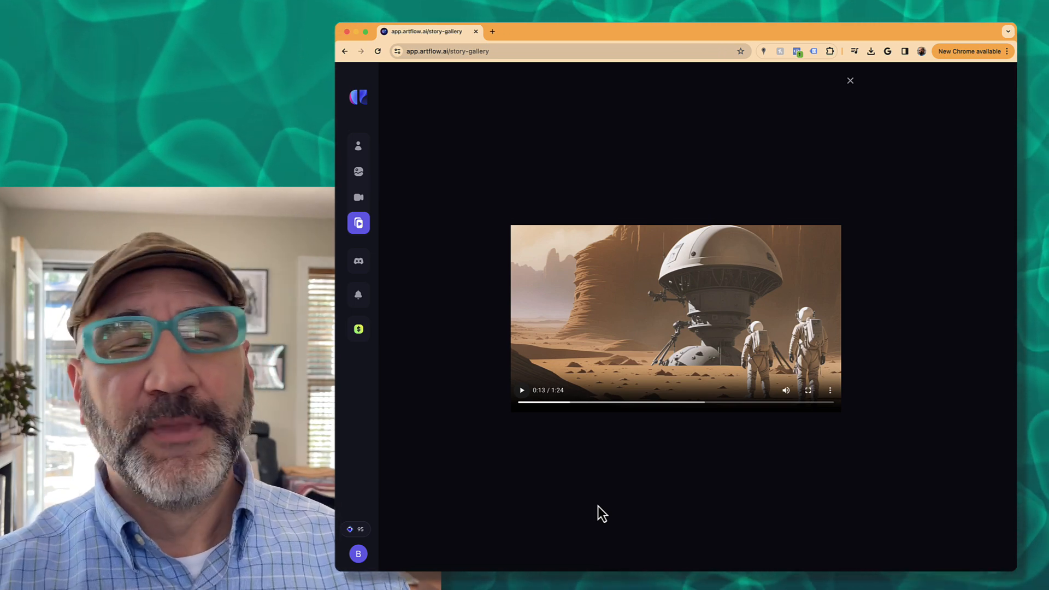
{"action": "mouse_move", "coordinate": [368, 227]}
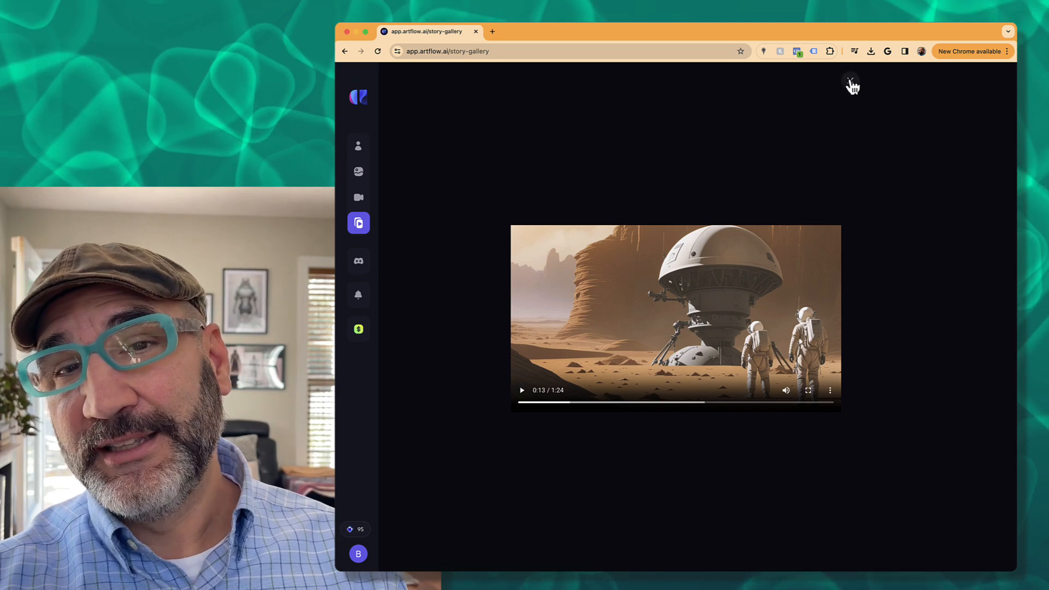
{"action": "left_click", "coordinate": [850, 83]}
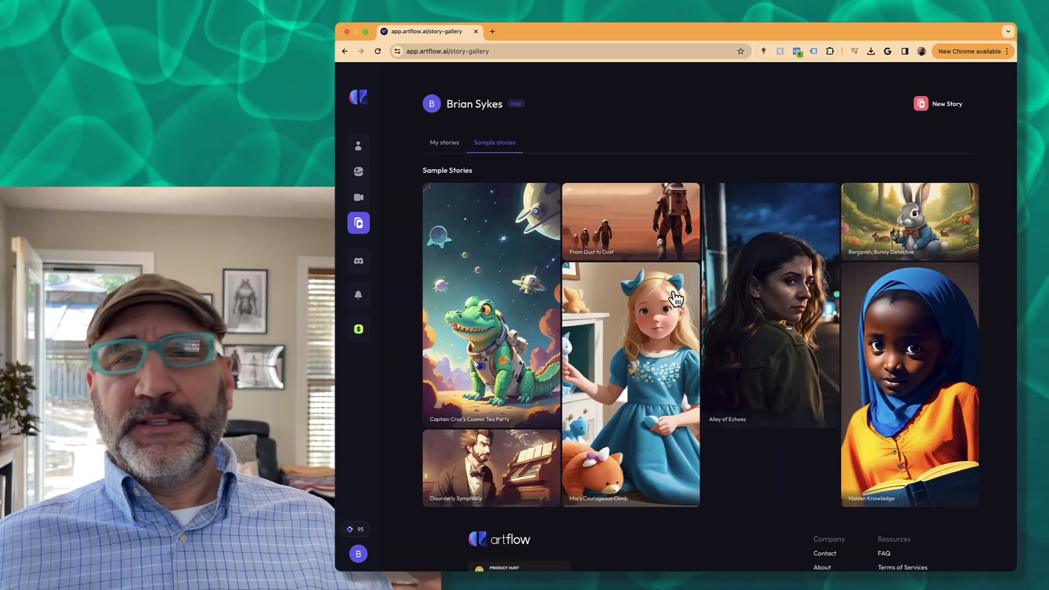